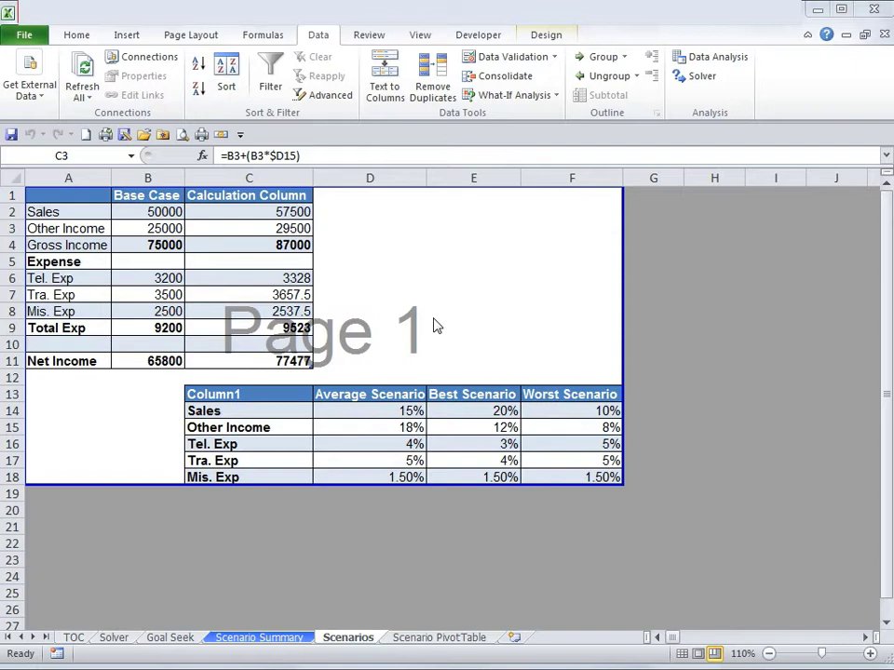
- Review the Base Case column and copy the Sales calculation in C2
{"action": "left_click", "coordinate": [145, 206]}
{"action": "left_click", "coordinate": [147, 194]}
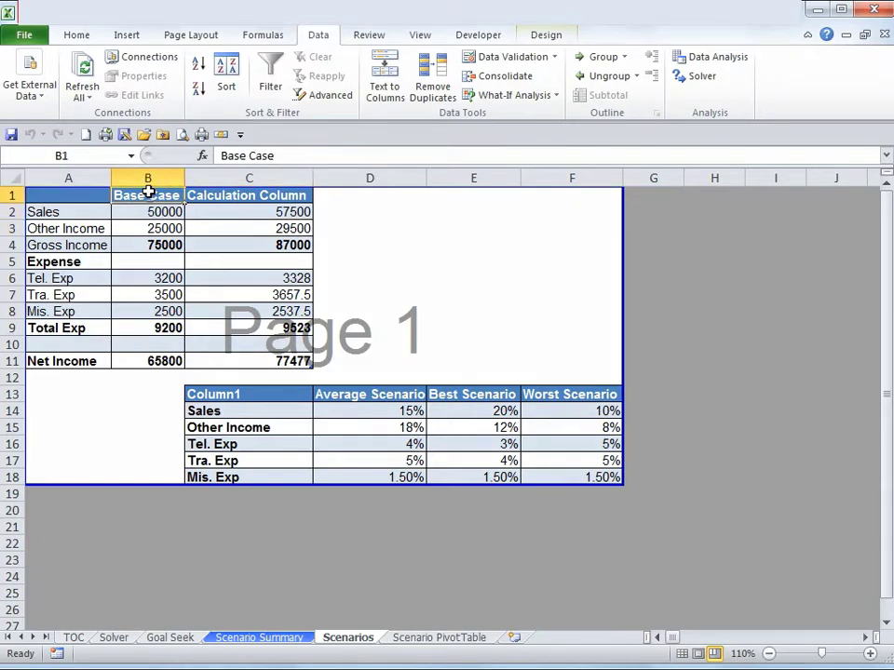
{"action": "left_click", "coordinate": [150, 176]}
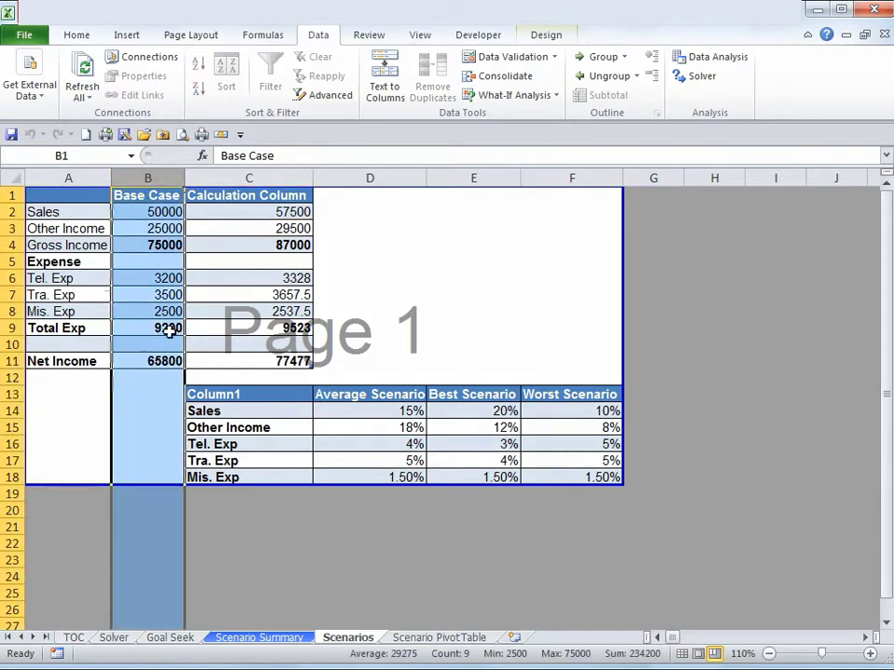
{"action": "left_click", "coordinate": [270, 216]}
{"action": "key", "text": "ctrl+c"}
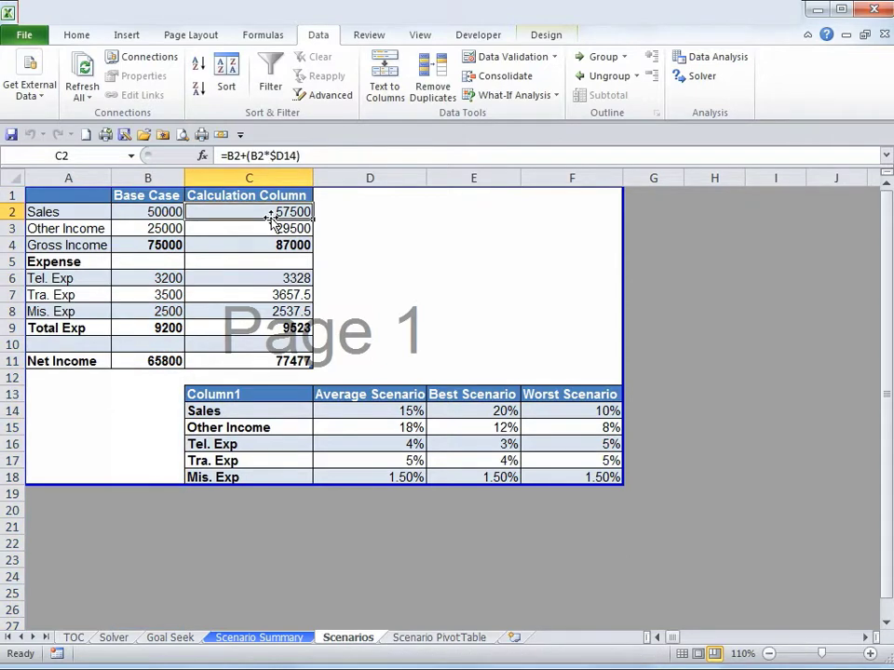
{"action": "key", "text": "Down"}
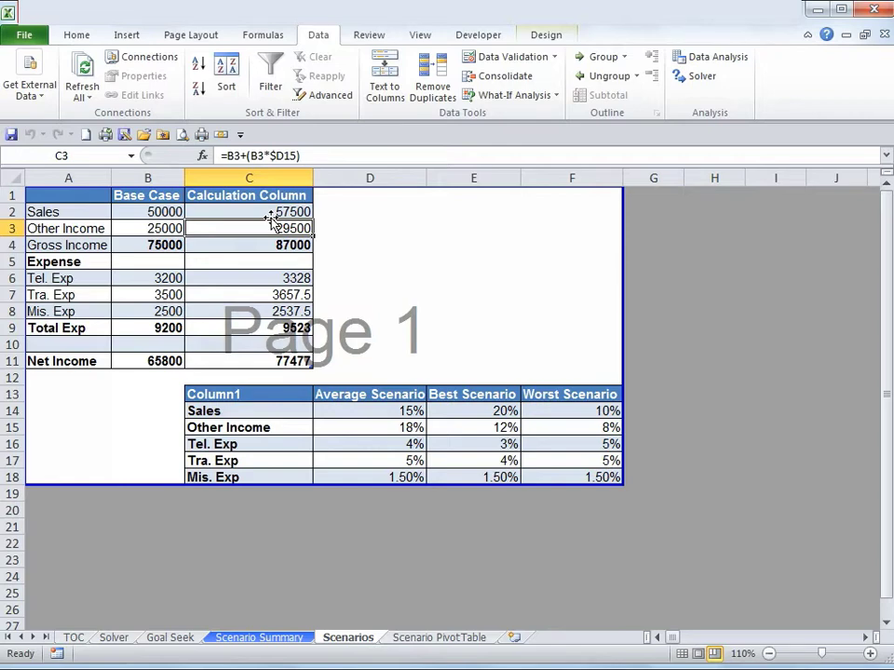
- Review the Average, Best and Worst Scenario percentages and their row labels
{"action": "left_click_drag", "start_coordinate": [369, 393], "coordinate": [369, 477]}
{"action": "left_click_drag", "start_coordinate": [483, 397], "coordinate": [481, 477]}
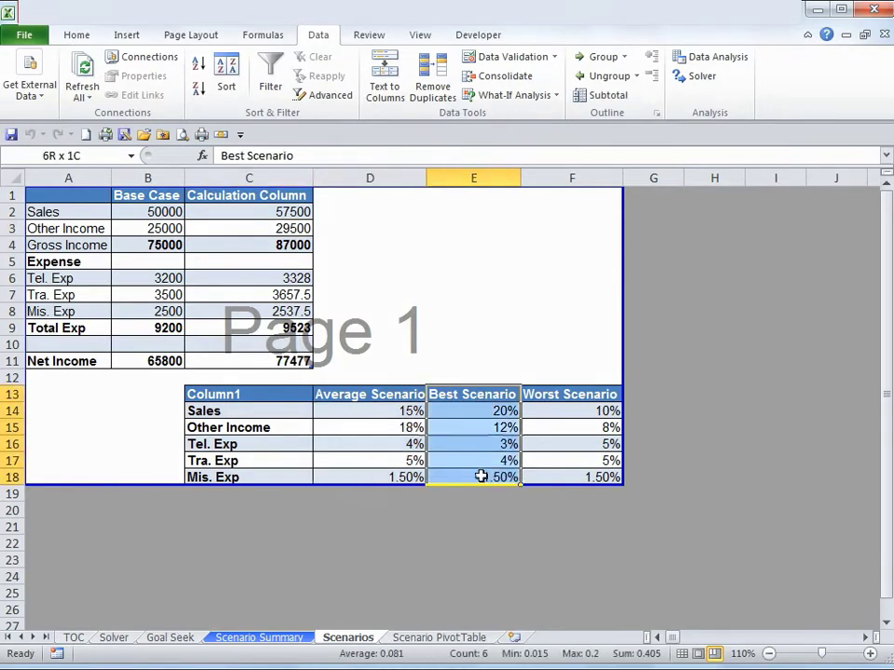
{"action": "left_click_drag", "start_coordinate": [582, 394], "coordinate": [586, 479]}
{"action": "left_click", "coordinate": [275, 413]}
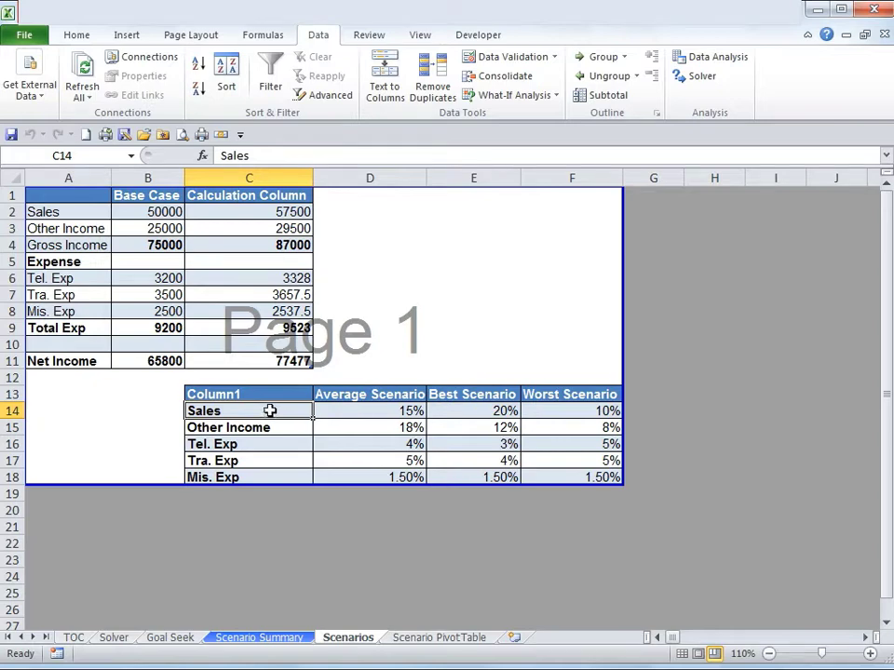
{"action": "left_click_drag", "start_coordinate": [270, 411], "coordinate": [263, 476]}
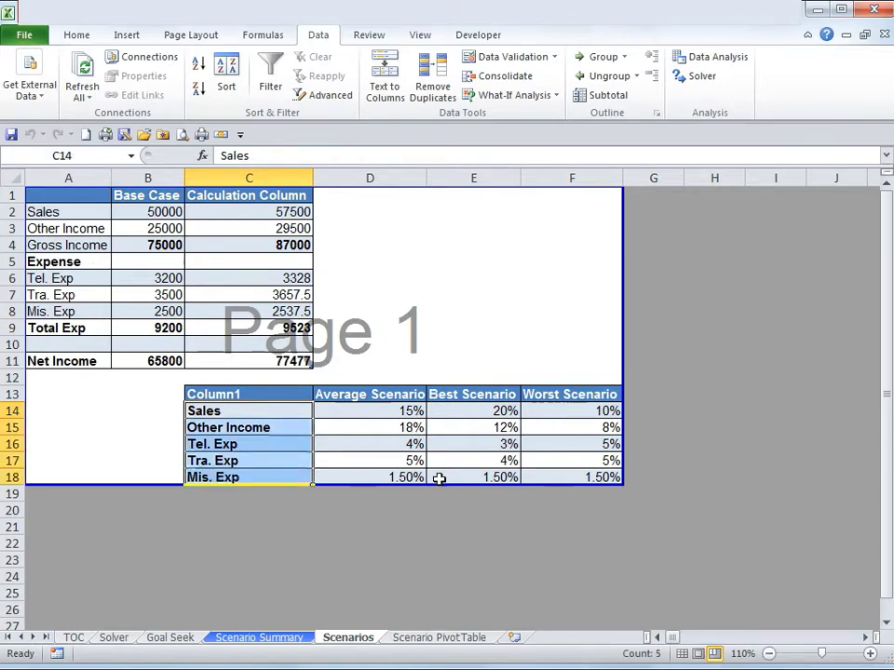
{"action": "left_click", "coordinate": [375, 410]}
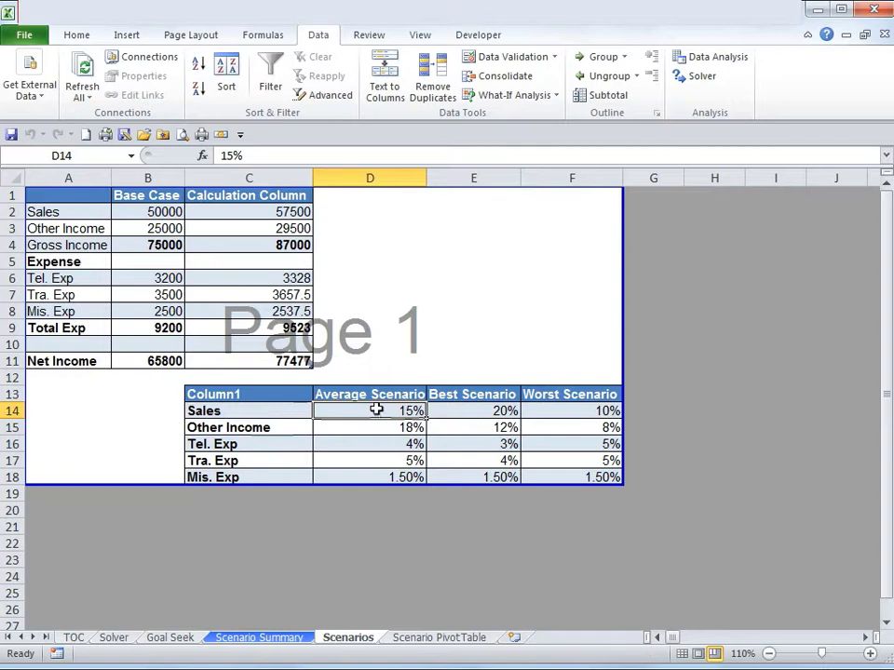
- Re-enter and confirm the Sales formula in C2 and the Other Income formula in C3
{"action": "left_click", "coordinate": [230, 225]}
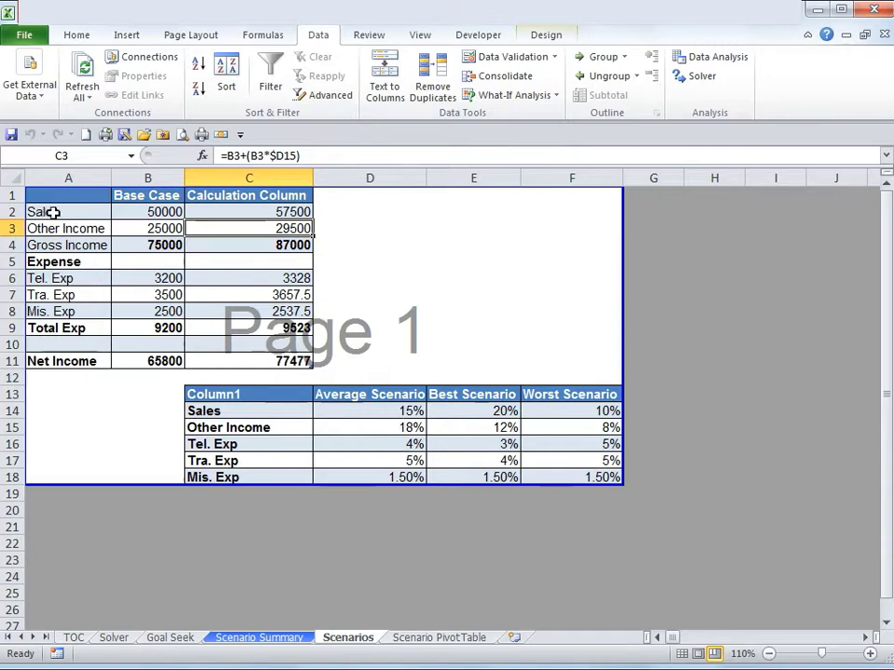
{"action": "left_click", "coordinate": [284, 208]}
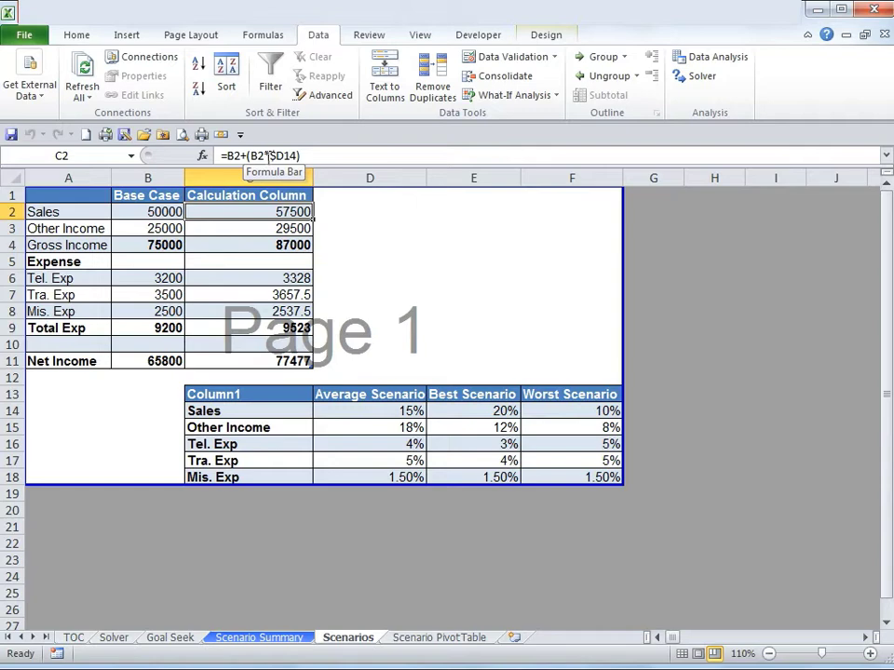
{"action": "left_click", "coordinate": [268, 156]}
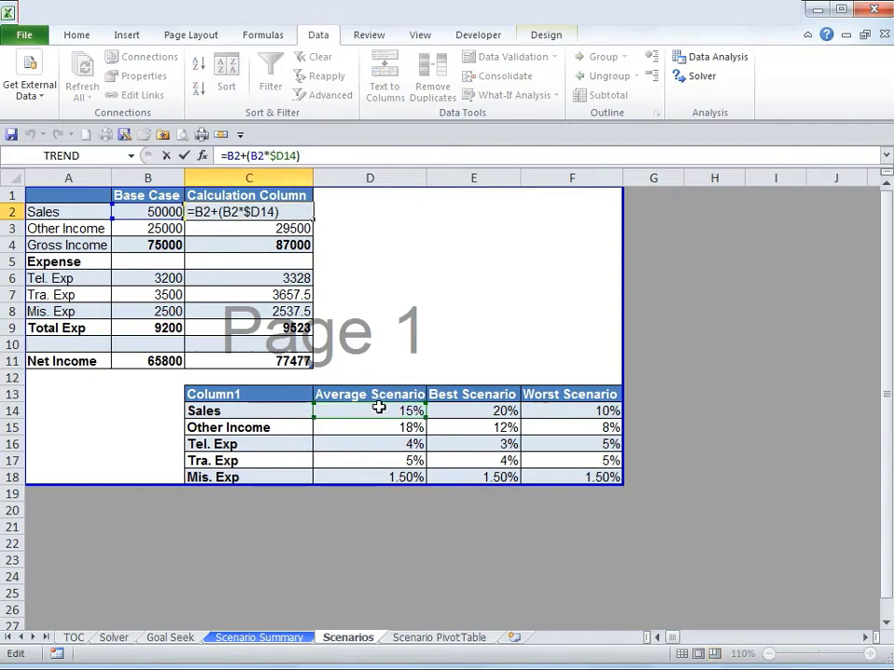
{"action": "key", "text": "Return"}
{"action": "left_click", "coordinate": [292, 156]}
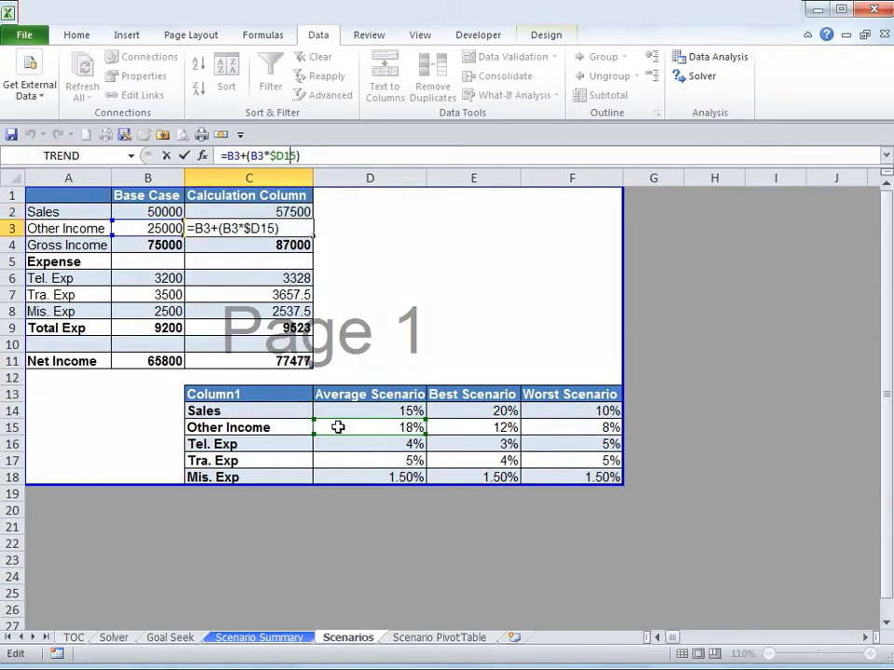
{"action": "key", "text": "ctrl+Return"}
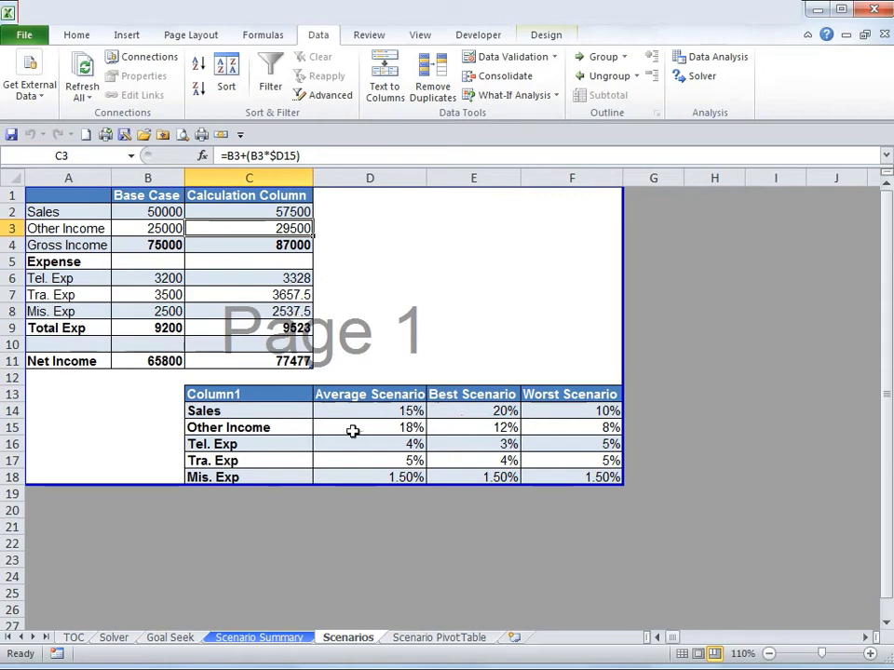
- With Net Income cell C11 selected, open Scenario Manager and begin a new scenario
{"action": "left_click", "coordinate": [275, 362]}
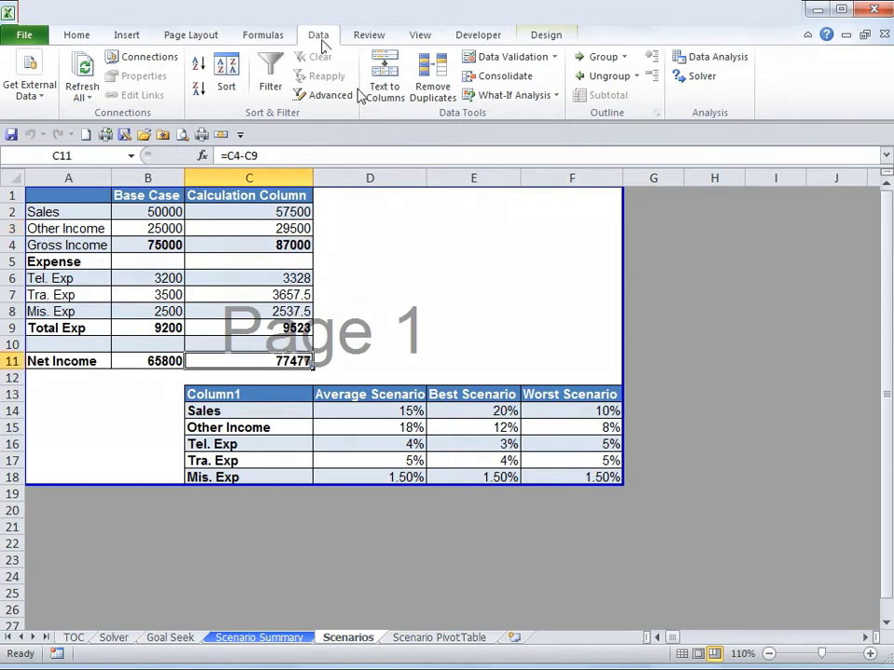
{"action": "left_click", "coordinate": [513, 96]}
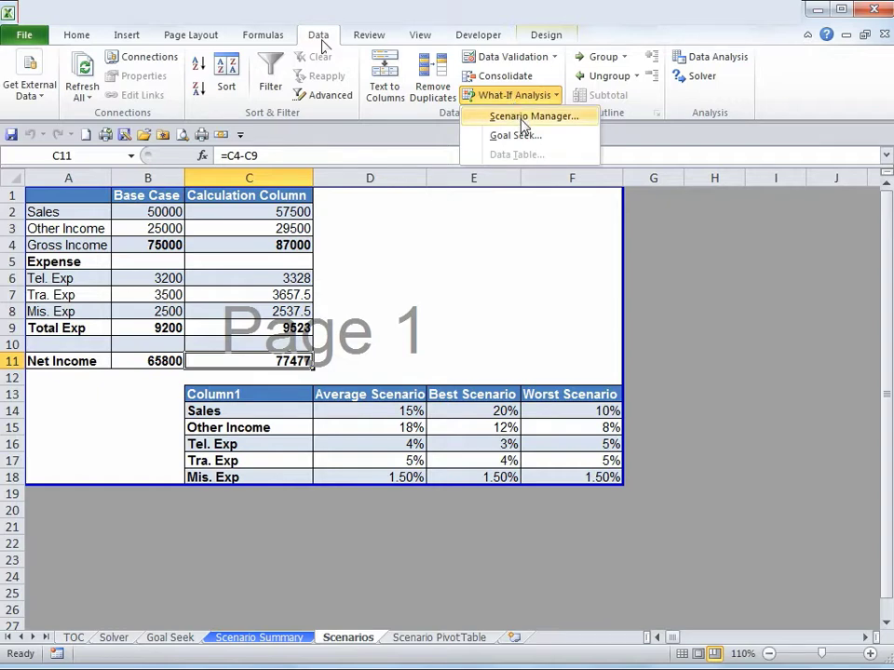
{"action": "left_click", "coordinate": [523, 119]}
{"action": "left_click_drag", "start_coordinate": [466, 192], "coordinate": [555, 84]}
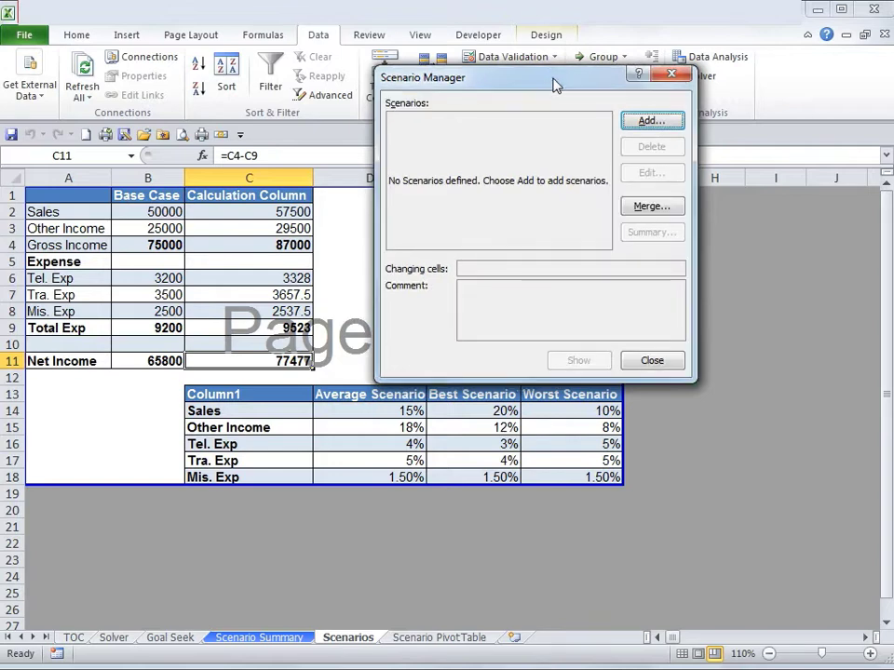
{"action": "left_click", "coordinate": [670, 123]}
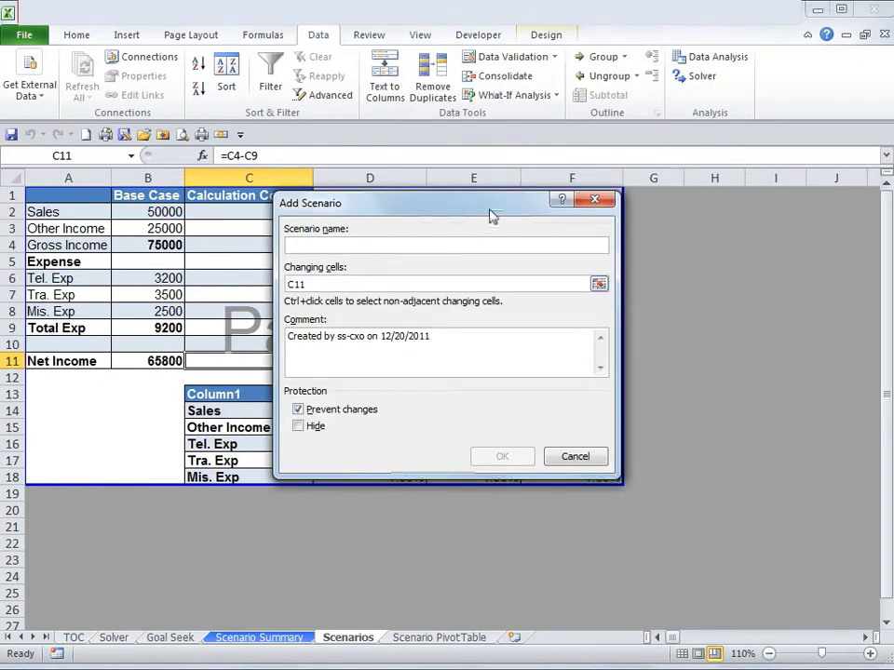
{"action": "left_click_drag", "start_coordinate": [493, 216], "coordinate": [565, 102]}
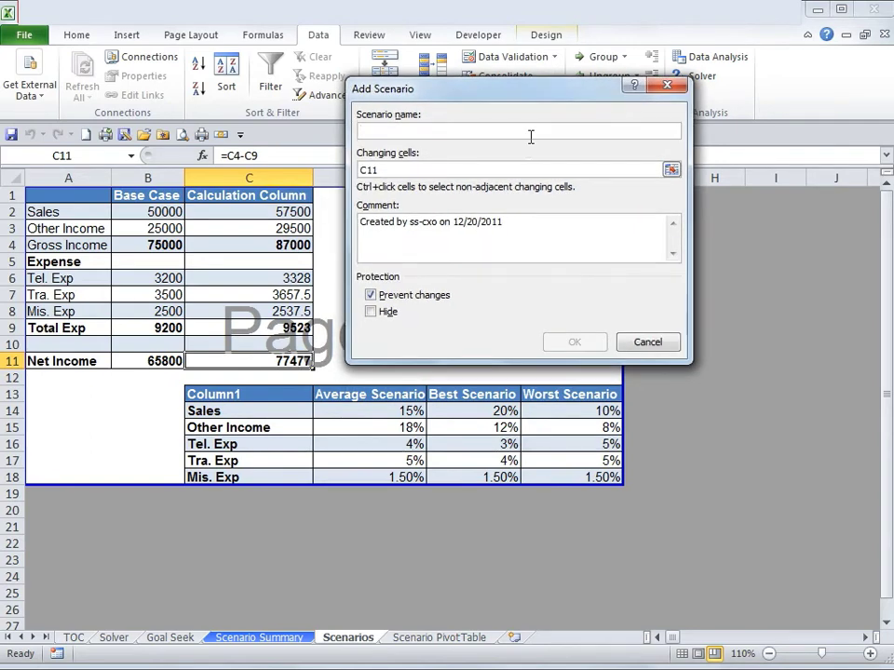
- Name the scenario BS and set its changing cells to $D$14:$D$18
{"action": "type", "text": "b"}
{"action": "key", "text": "BackSpace"}
{"action": "type", "text": "BS"}
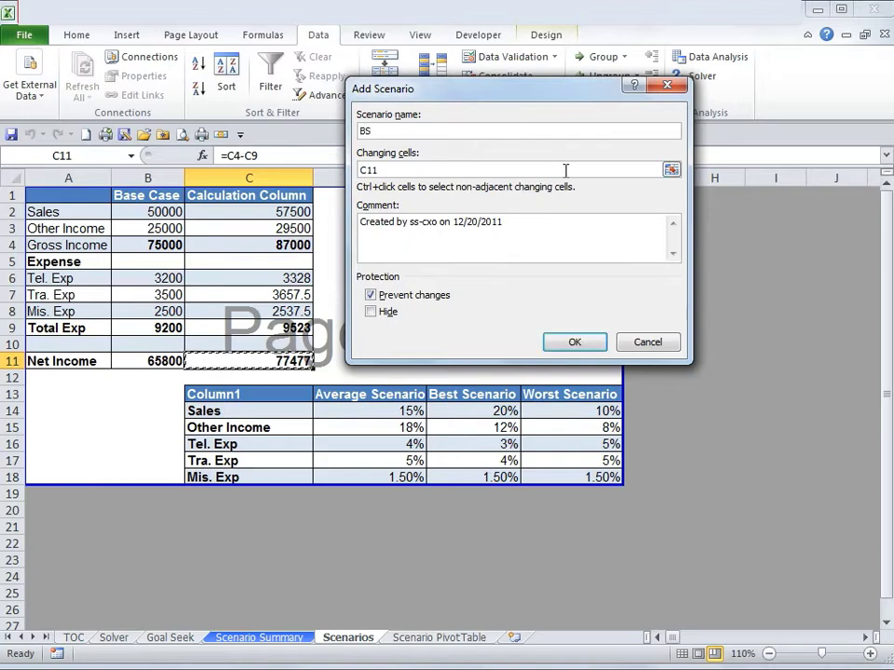
{"action": "left_click", "coordinate": [565, 170]}
{"action": "key", "text": "BackSpace"}
{"action": "key", "text": "BackSpace"}
{"action": "key", "text": "BackSpace"}
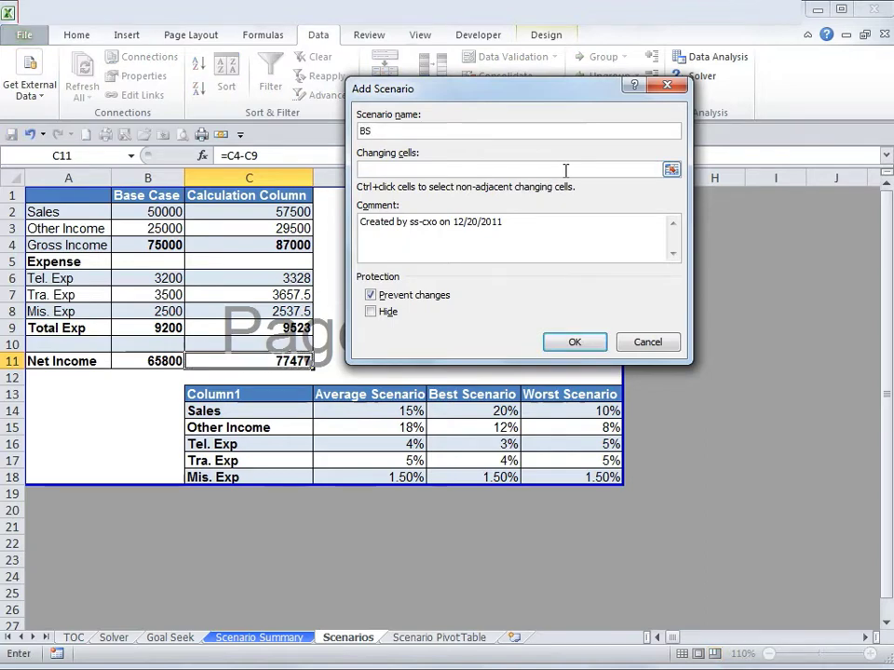
{"action": "left_click", "coordinate": [671, 170]}
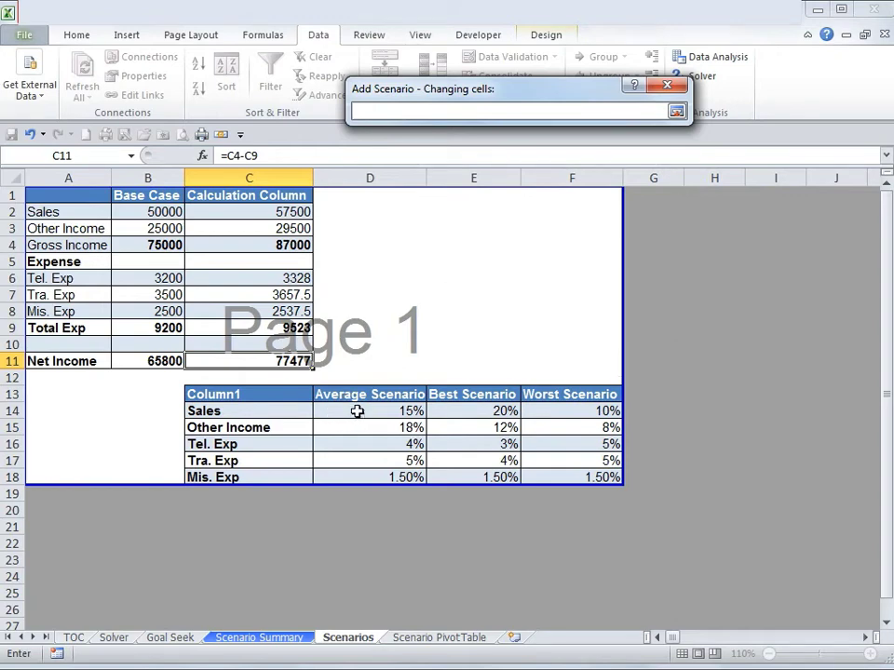
{"action": "left_click_drag", "start_coordinate": [358, 415], "coordinate": [362, 473]}
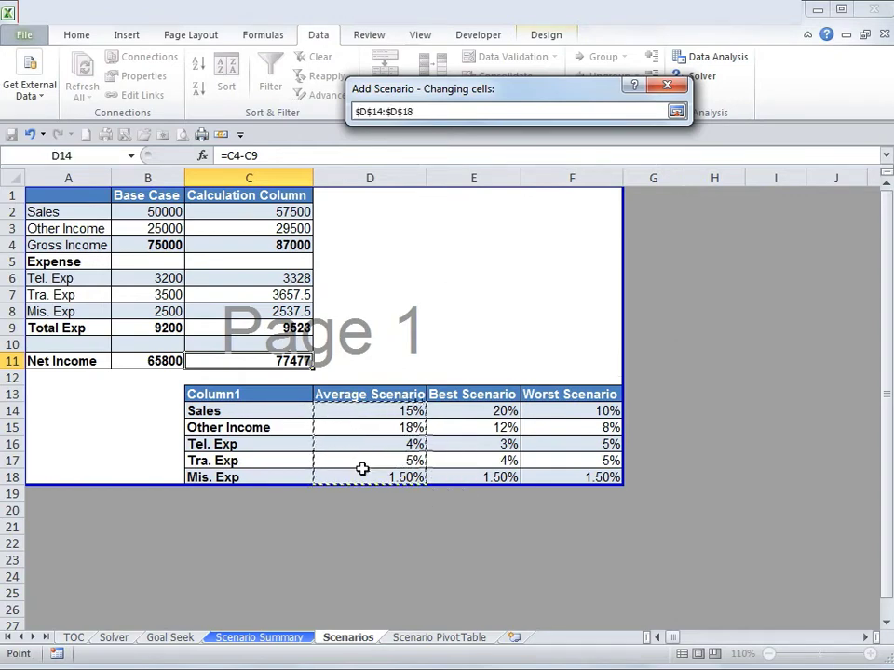
{"action": "left_click", "coordinate": [677, 110]}
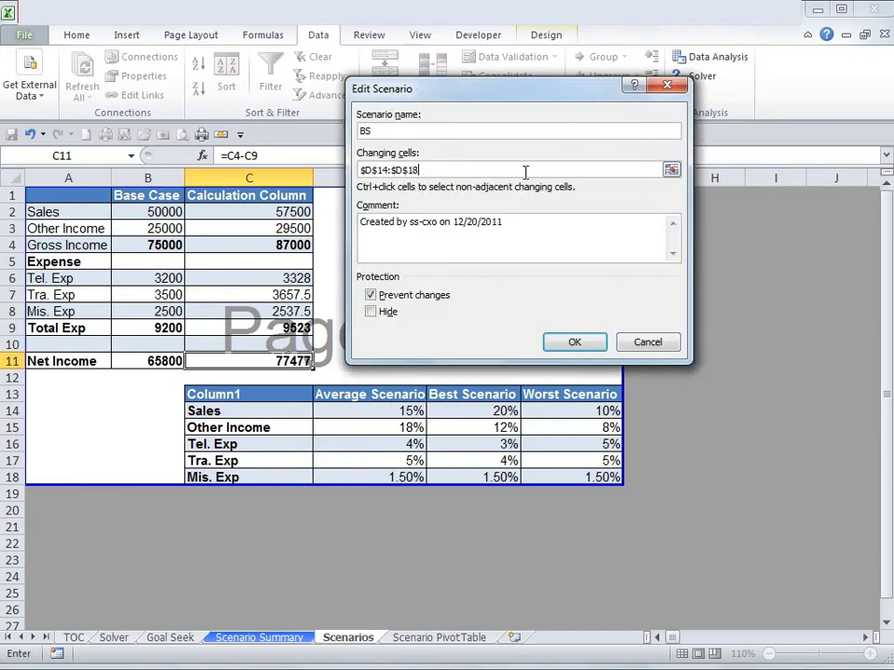
- Confirm BS and enter its values 0.20, 0.12 and 0.03 for D14 through D16
{"action": "left_click", "coordinate": [574, 342]}
{"action": "mouse_move", "coordinate": [510, 138]}
{"action": "left_mouse_down"}
{"action": "mouse_move", "coordinate": [438, 259]}
{"action": "mouse_move", "coordinate": [508, 143]}
{"action": "left_mouse_up"}
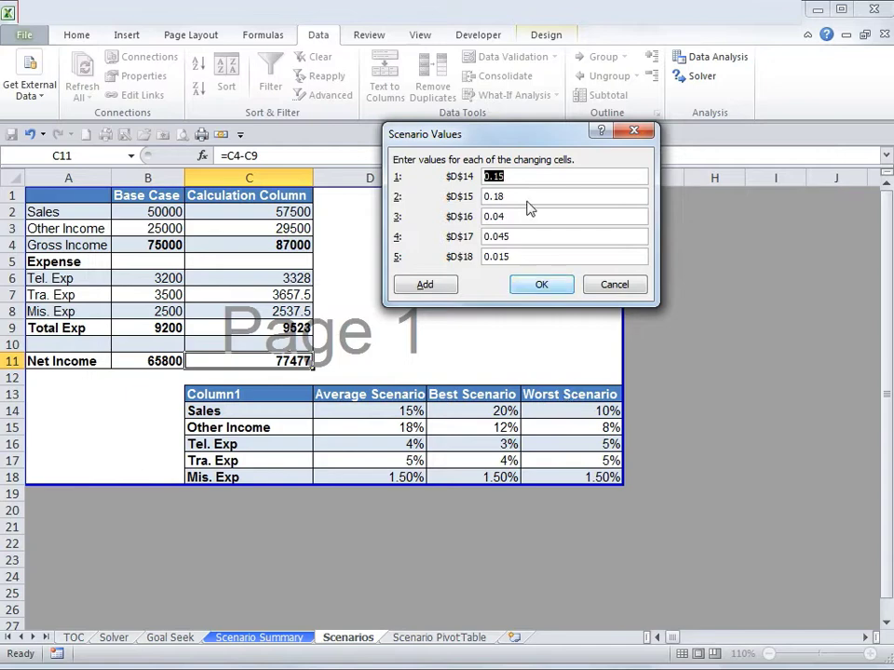
{"action": "left_click", "coordinate": [517, 176]}
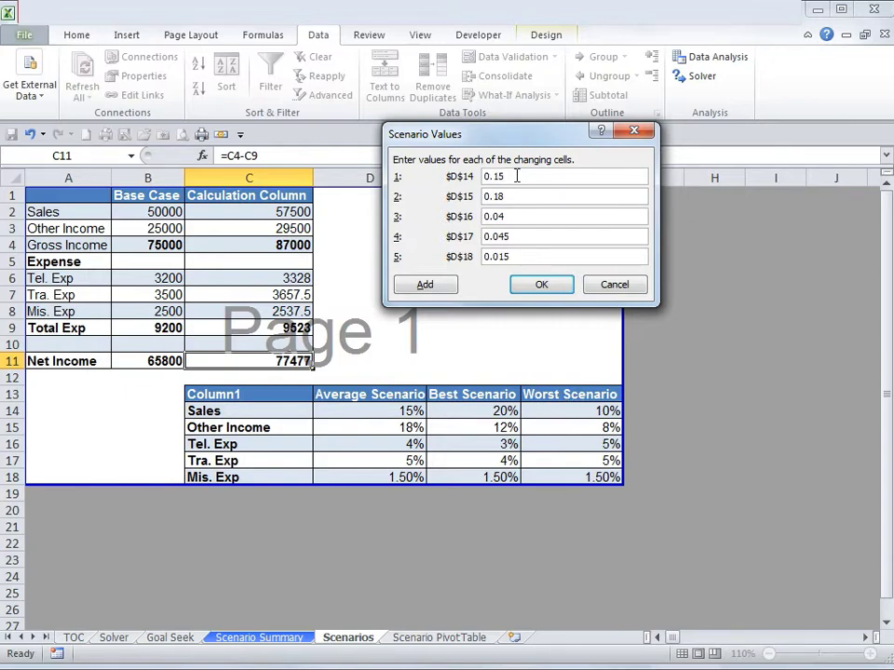
{"action": "key", "text": "BackSpace"}
{"action": "key", "text": "BackSpace"}
{"action": "type", "text": "20"}
{"action": "left_click", "coordinate": [560, 200]}
{"action": "key", "text": "BackSpace"}
{"action": "type", "text": "2"}
{"action": "left_click", "coordinate": [558, 214]}
{"action": "key", "text": "BackSpace"}
{"action": "key", "text": "BackSpace"}
{"action": "type", "text": "03"}
- Add a second scenario named WS, keeping changing cells D14:D18
{"action": "left_click", "coordinate": [425, 284]}
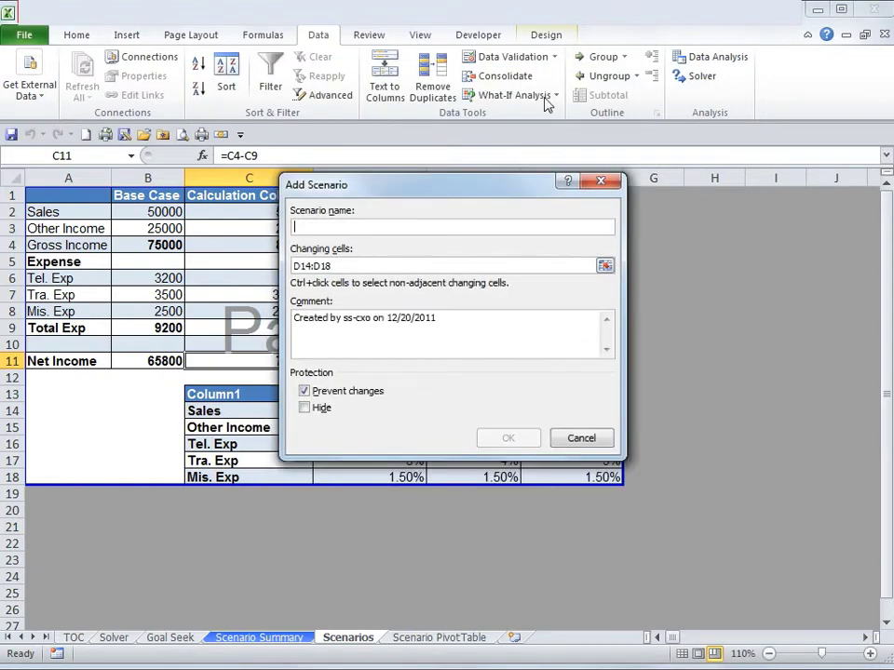
{"action": "left_click_drag", "start_coordinate": [485, 185], "coordinate": [564, 82]}
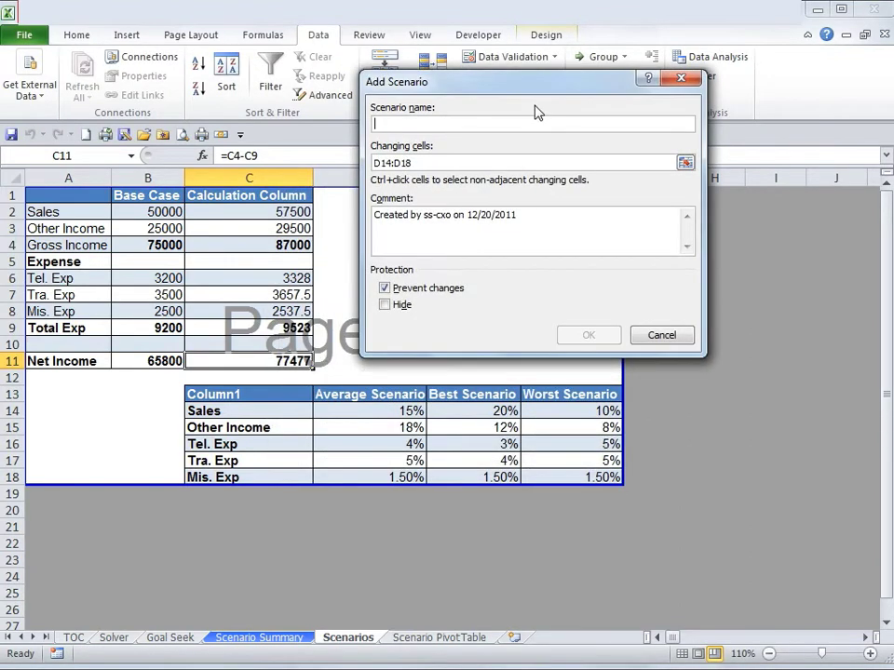
{"action": "type", "text": "WS"}
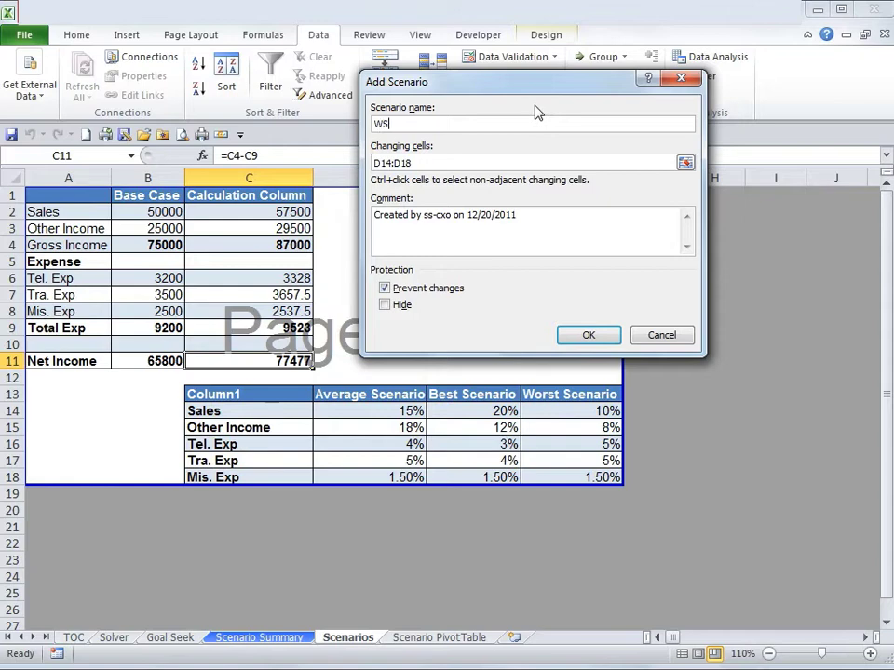
{"action": "left_click", "coordinate": [628, 166]}
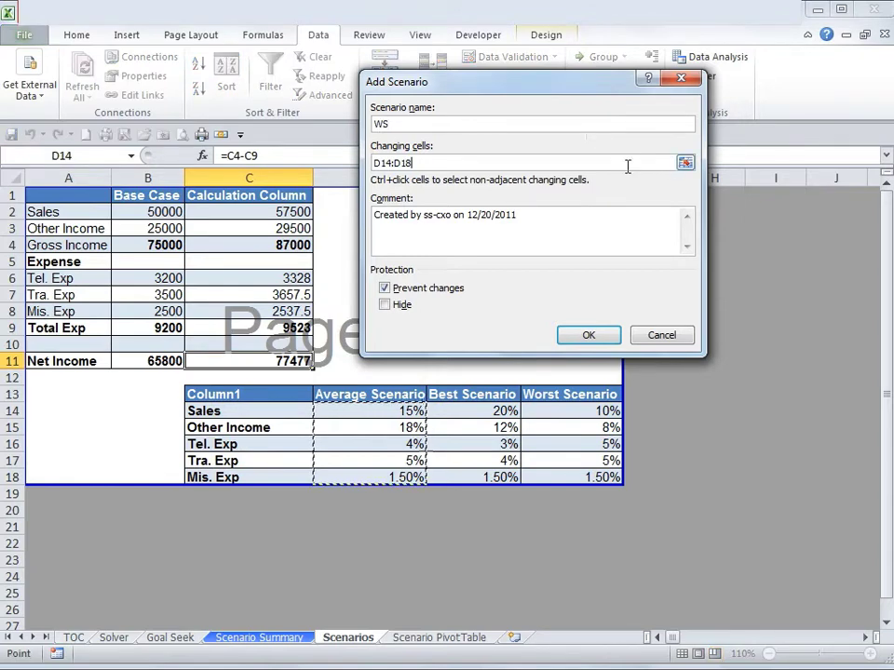
- Confirm the WS scenario and start entering its worst-case values from D14
{"action": "left_click", "coordinate": [590, 337]}
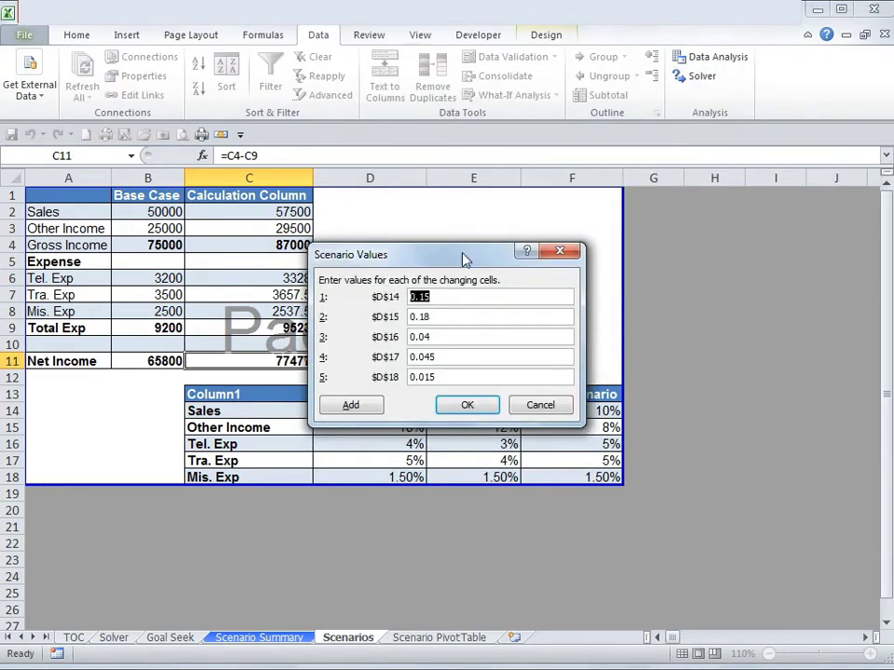
{"action": "left_click_drag", "start_coordinate": [461, 256], "coordinate": [525, 112]}
{"action": "left_click", "coordinate": [510, 156]}
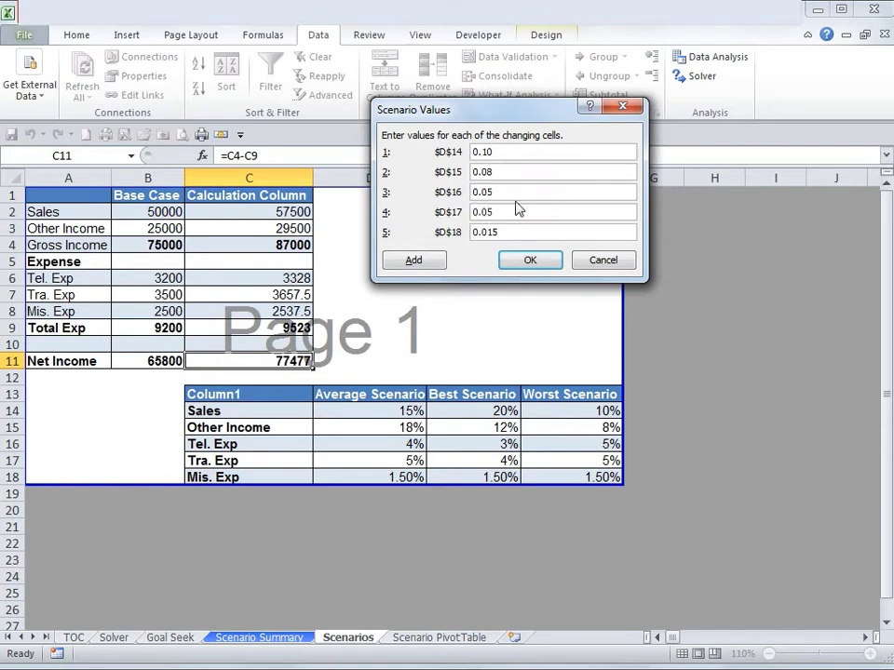
- Save the worst-case values and add scenario AS on D14:D18, starting its average values
{"action": "left_click", "coordinate": [519, 209]}
{"action": "left_click", "coordinate": [415, 262]}
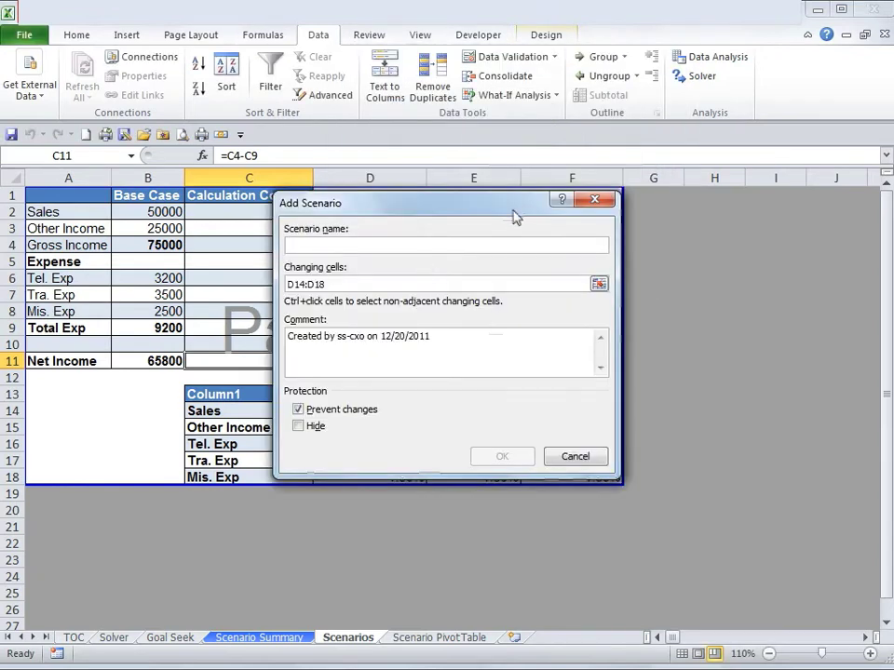
{"action": "left_click_drag", "start_coordinate": [508, 216], "coordinate": [596, 111]}
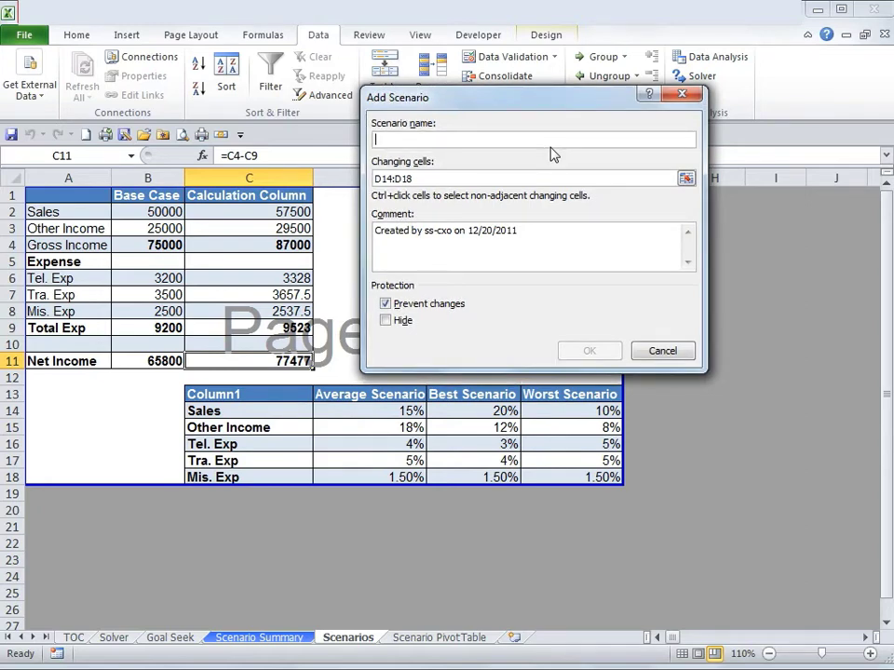
{"action": "type", "text": "AS"}
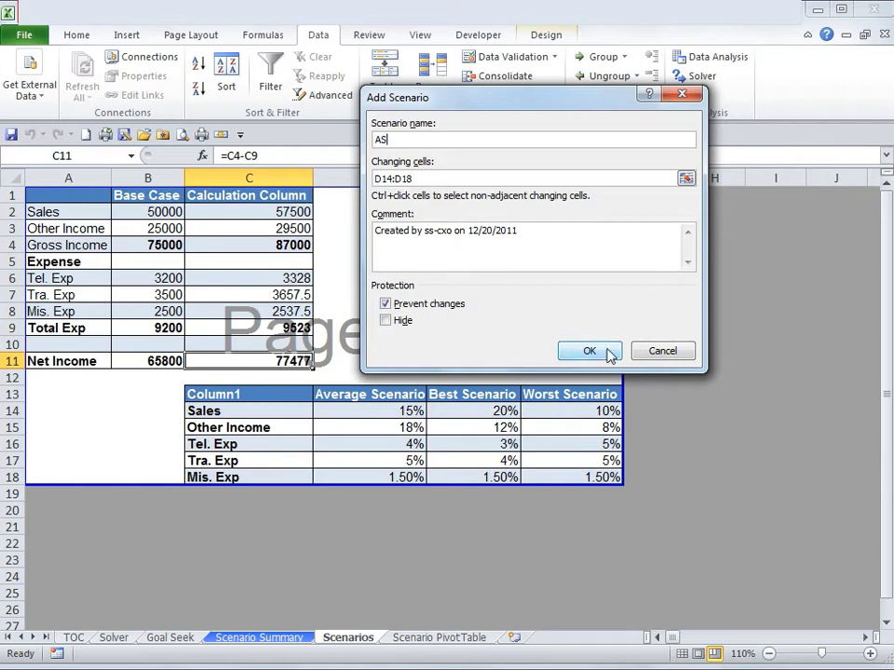
{"action": "left_click", "coordinate": [610, 353]}
{"action": "left_click_drag", "start_coordinate": [473, 261], "coordinate": [563, 100]}
{"action": "left_click", "coordinate": [546, 153]}
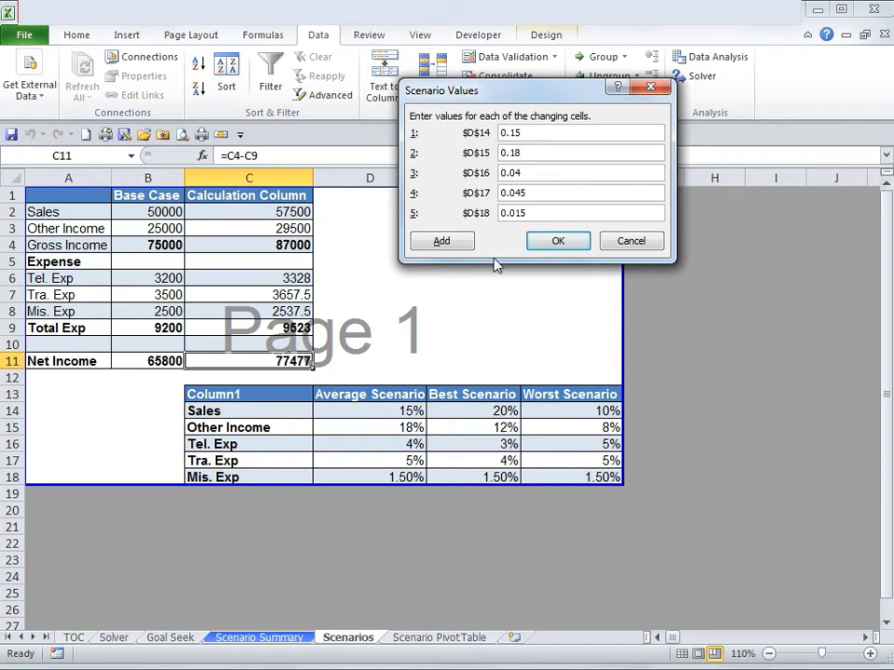
{"action": "left_click", "coordinate": [556, 243]}
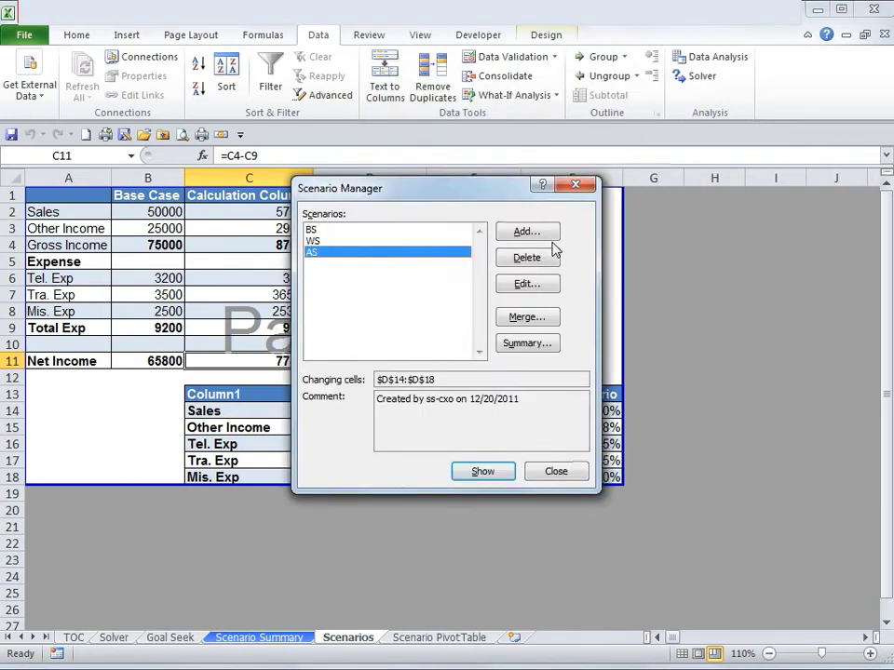
{"action": "left_click", "coordinate": [471, 151]}
{"action": "left_click", "coordinate": [560, 382]}
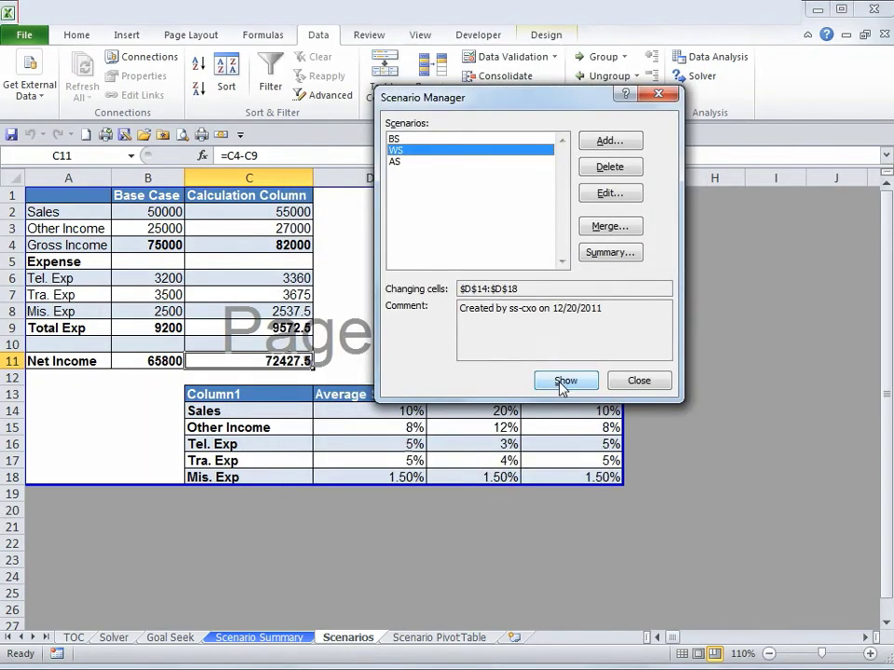
{"action": "left_click", "coordinate": [452, 140]}
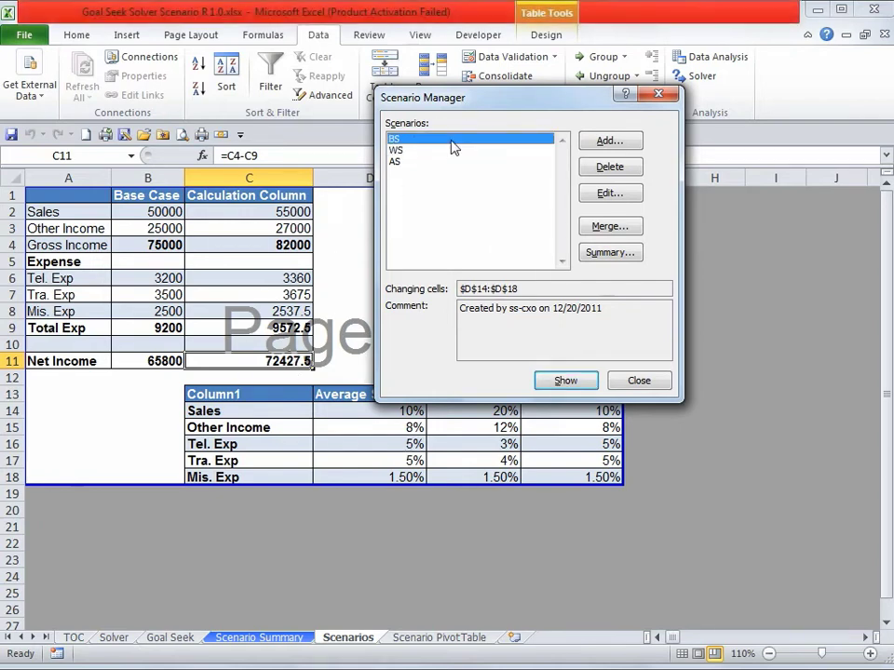
{"action": "left_click", "coordinate": [578, 390]}
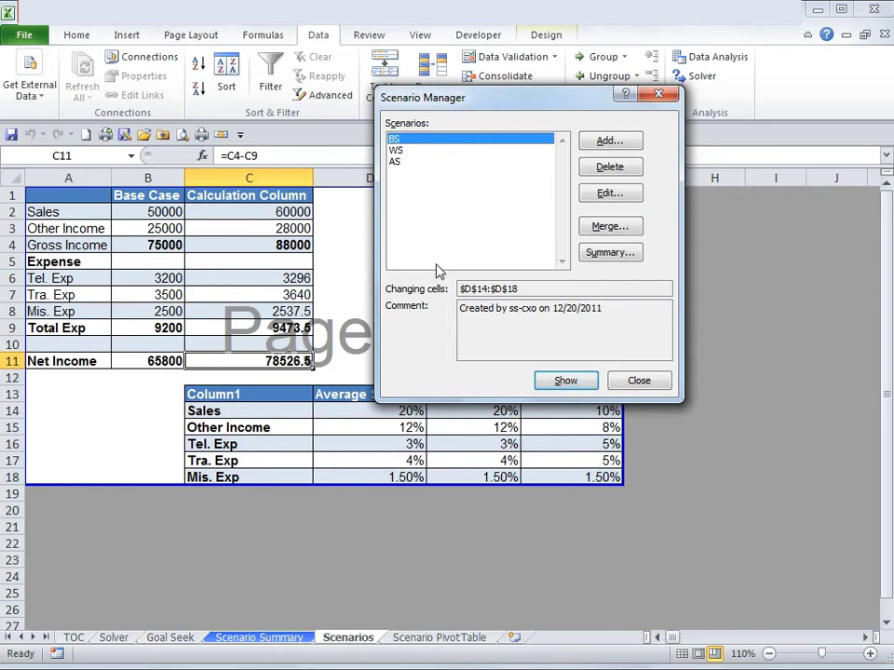
{"action": "left_click", "coordinate": [412, 162]}
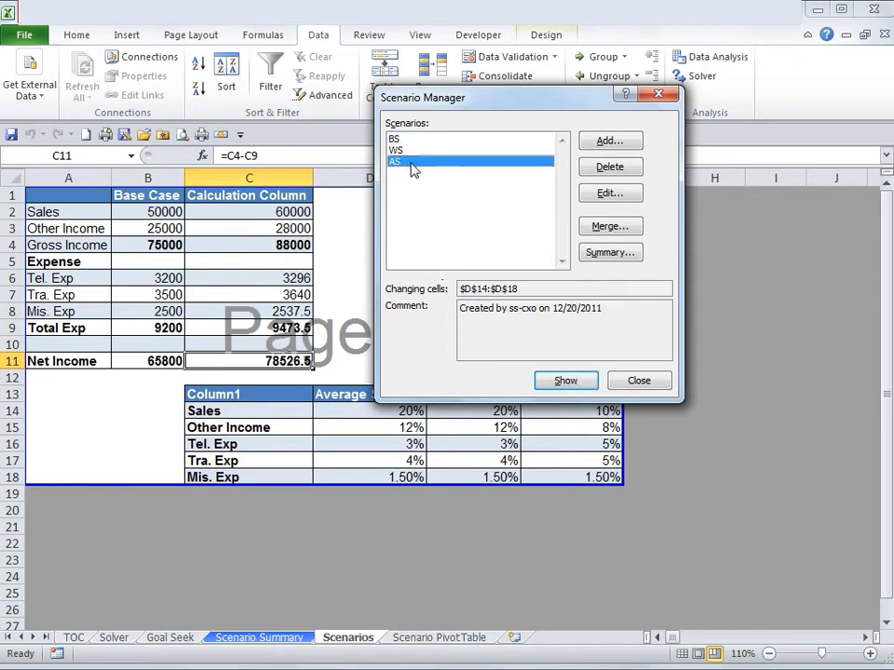
{"action": "left_click", "coordinate": [545, 381]}
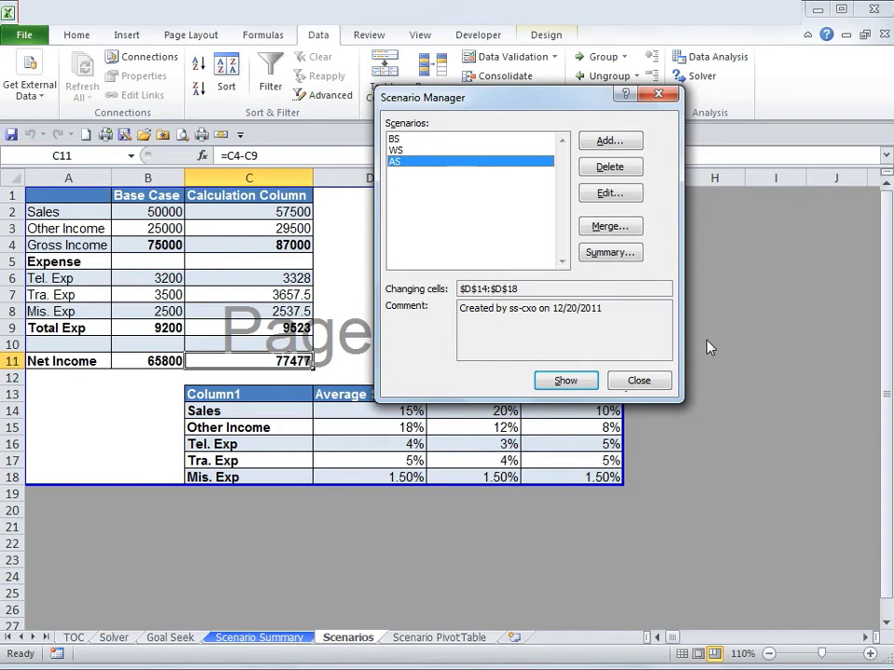
- Create a Scenario Summary report with result cell C11 for net income
{"action": "left_click", "coordinate": [600, 257]}
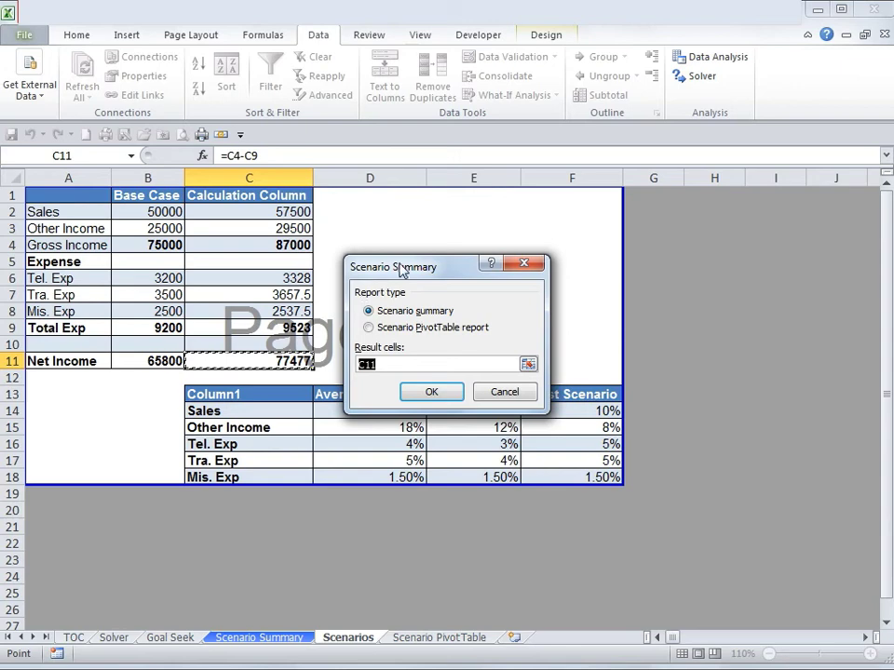
{"action": "left_click_drag", "start_coordinate": [403, 268], "coordinate": [455, 148]}
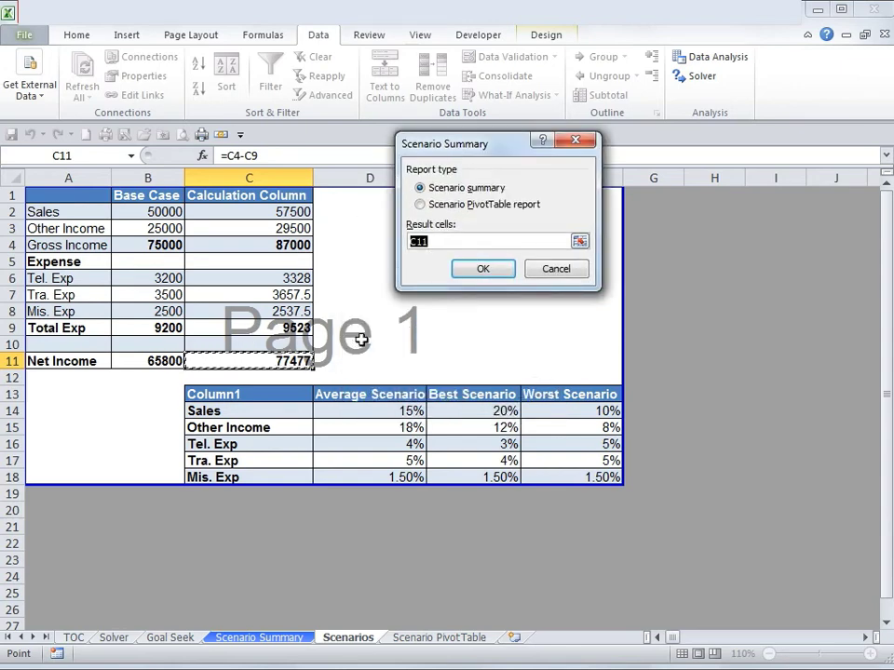
{"action": "key", "text": "Return"}
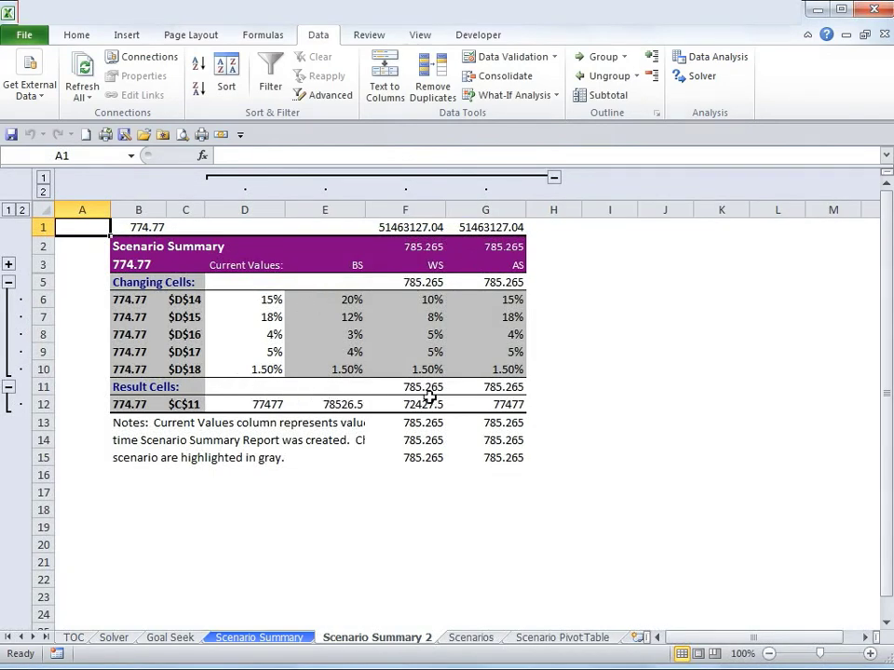
- Collapse the changing-cell rows and review the net incomes in E12, F12 and G12
{"action": "left_click", "coordinate": [8, 282]}
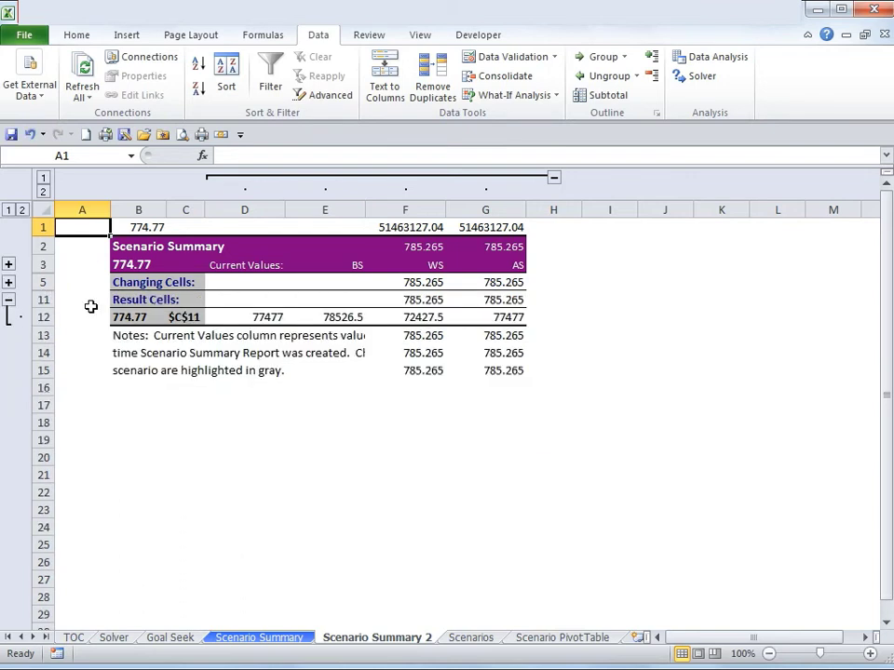
{"action": "left_click", "coordinate": [359, 318]}
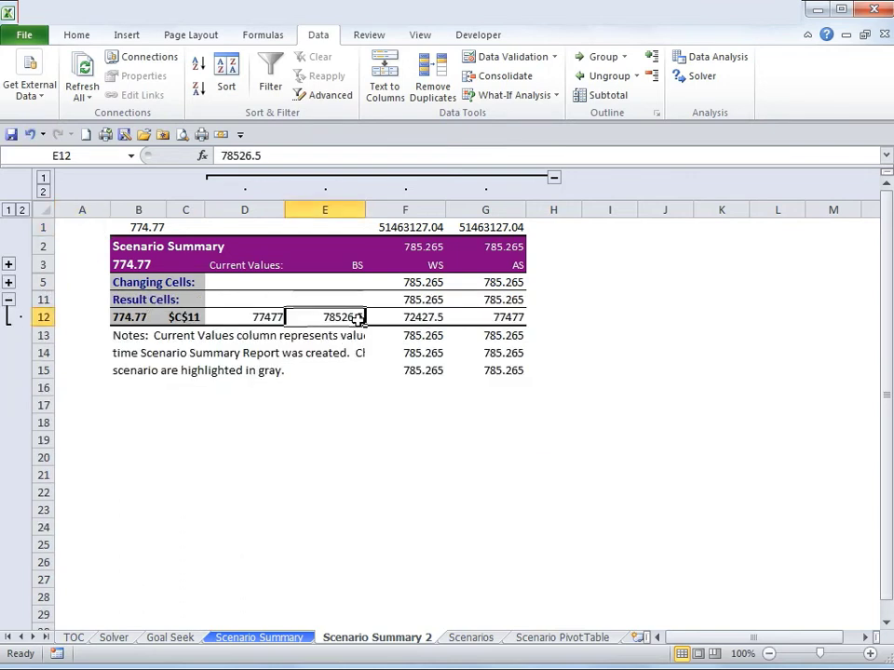
{"action": "left_click", "coordinate": [433, 314]}
{"action": "left_click", "coordinate": [511, 313]}
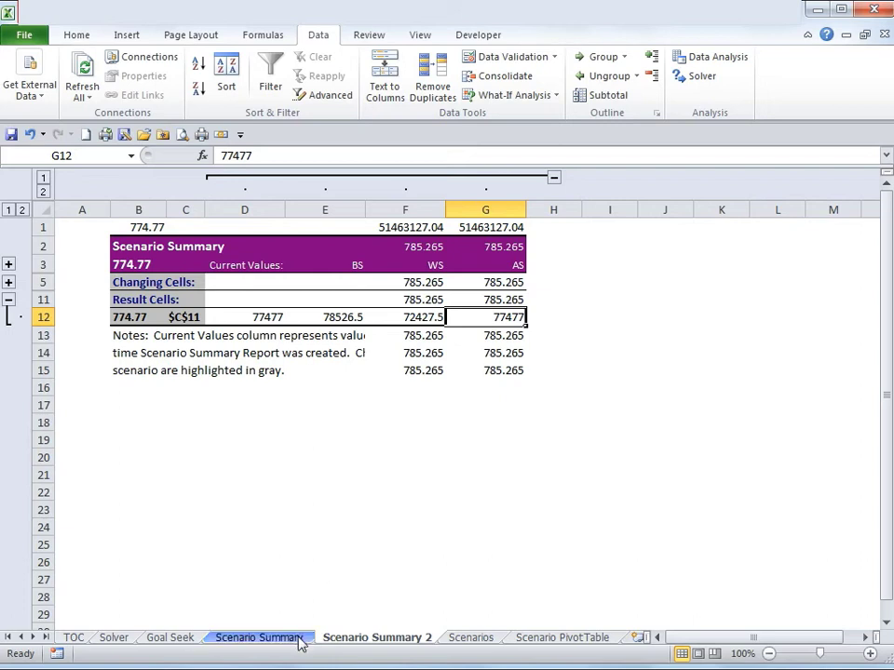
- Repoint the Sales and Other Income formulas in C2 and C3 to Best Scenario cells E14 and E15
{"action": "left_click", "coordinate": [468, 639]}
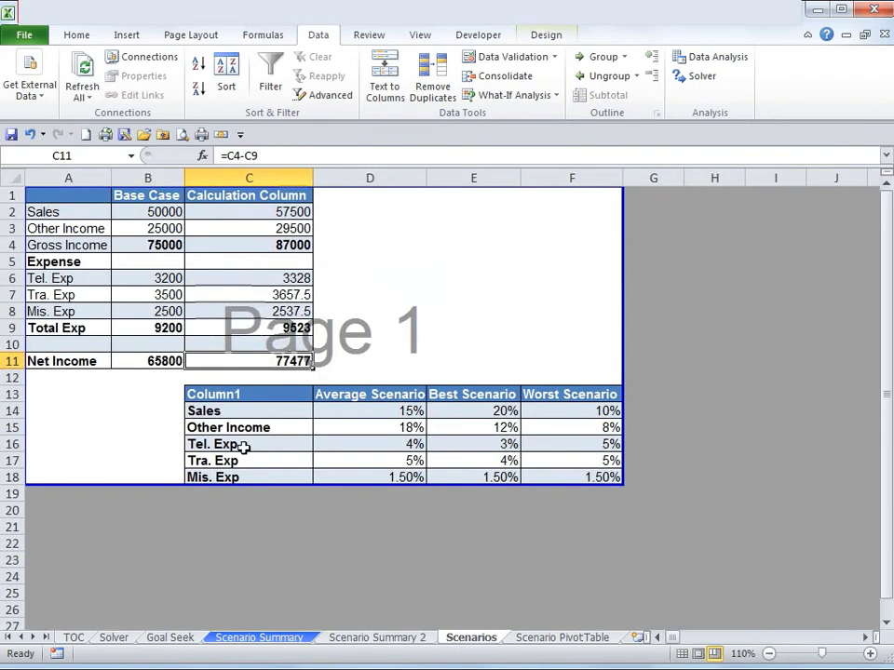
{"action": "left_click", "coordinate": [279, 211]}
{"action": "left_click", "coordinate": [278, 156]}
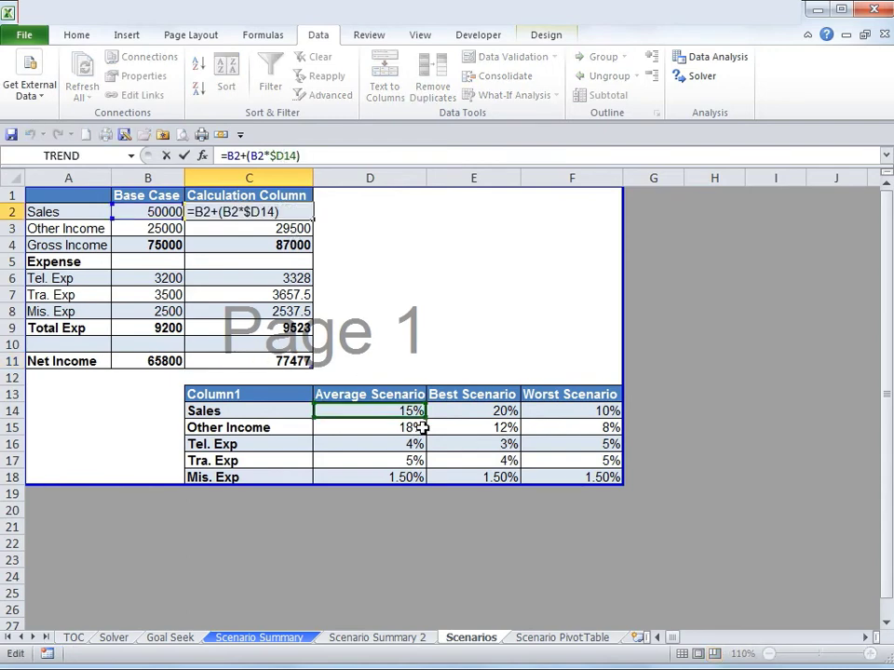
{"action": "left_click_drag", "start_coordinate": [384, 420], "coordinate": [475, 416]}
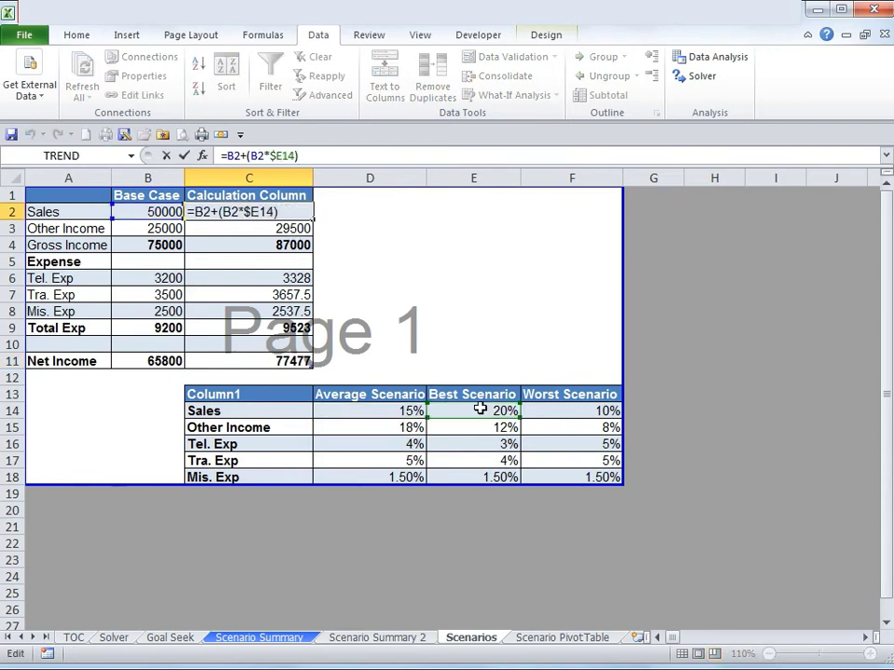
{"action": "key", "text": "Return"}
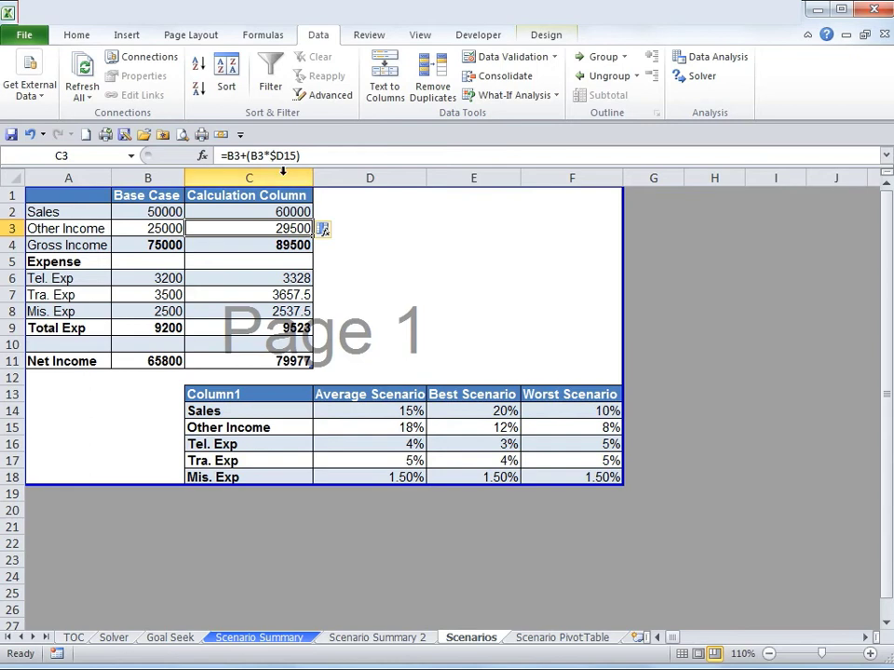
{"action": "left_click", "coordinate": [295, 156]}
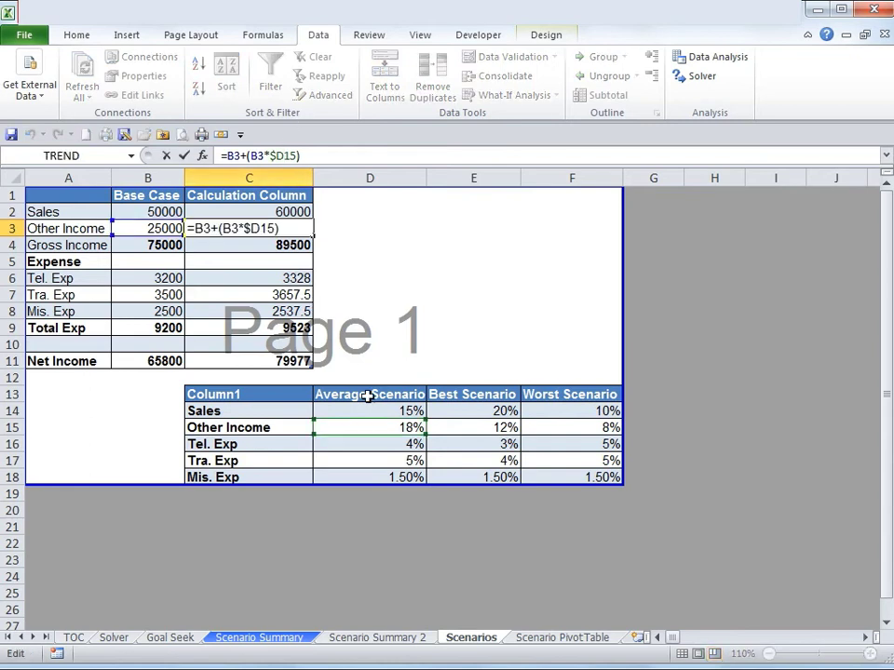
{"action": "left_click_drag", "start_coordinate": [391, 437], "coordinate": [466, 441]}
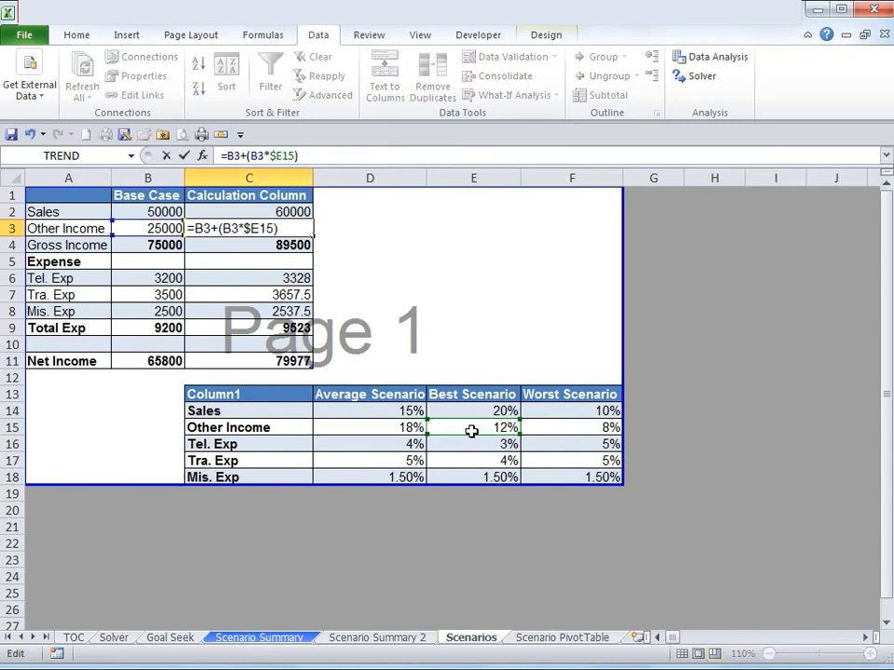
{"action": "key", "text": "Return"}
- Switch the expense formulas from C6 to the Best Scenario column and check net income in C11
{"action": "double_click", "coordinate": [296, 273]}
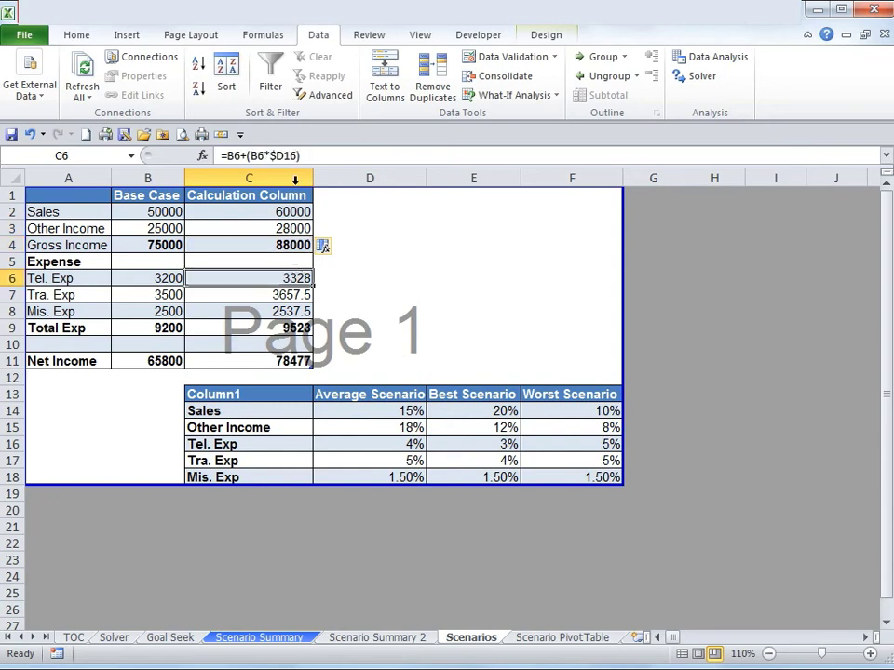
{"action": "left_click_drag", "start_coordinate": [391, 444], "coordinate": [466, 444]}
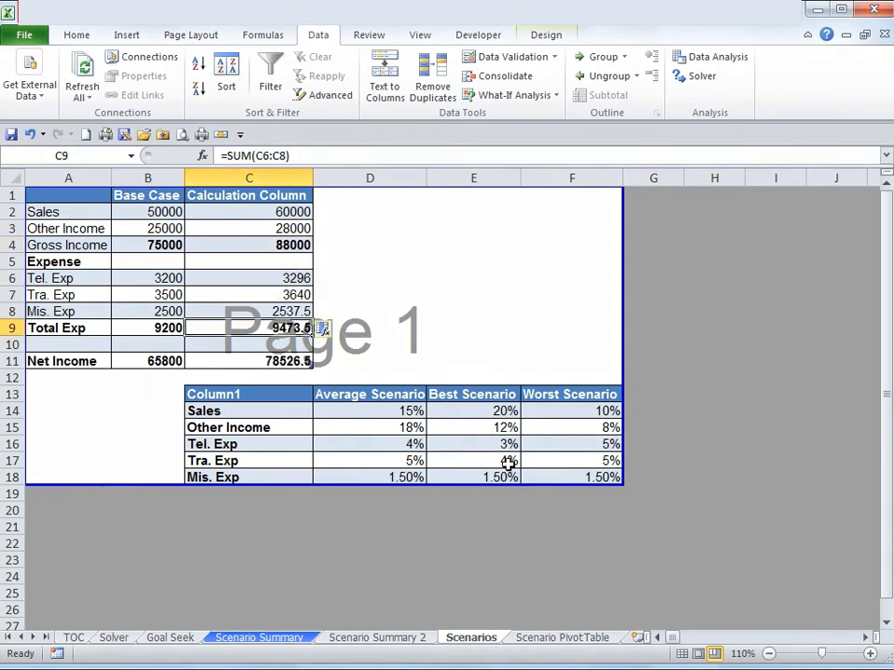
{"action": "left_click_drag", "start_coordinate": [264, 213], "coordinate": [277, 337]}
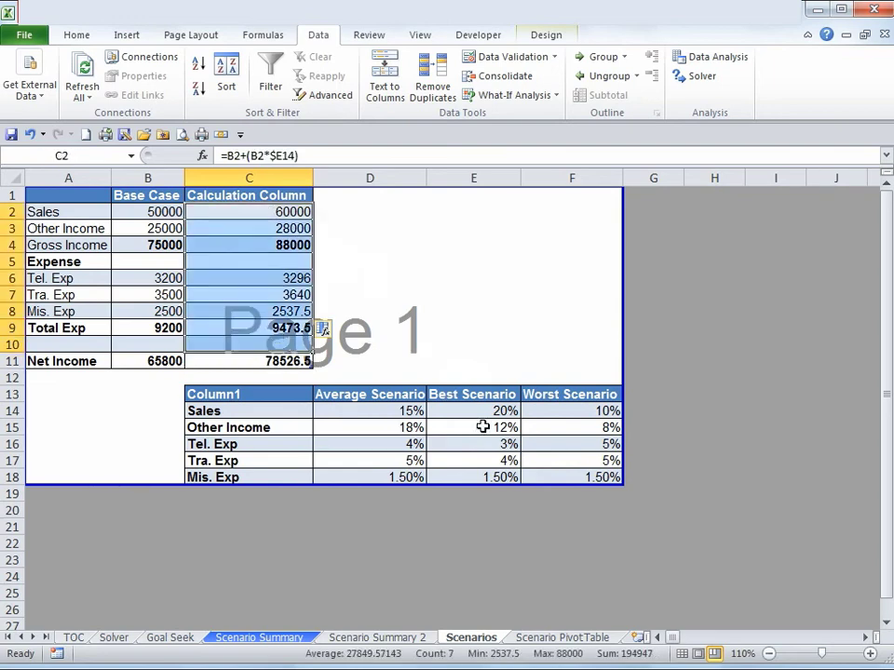
{"action": "left_click", "coordinate": [257, 361]}
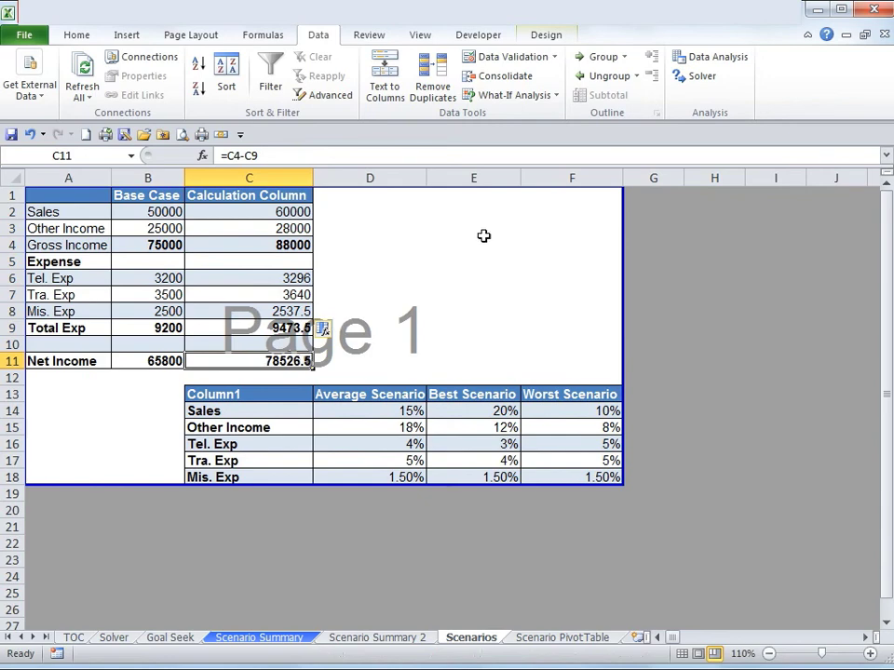
- Compare the BS net income of 78526.5 in E12 on Scenario Summary 2
{"action": "key", "text": "ctrl+Page_Up"}
{"action": "left_click", "coordinate": [331, 317]}
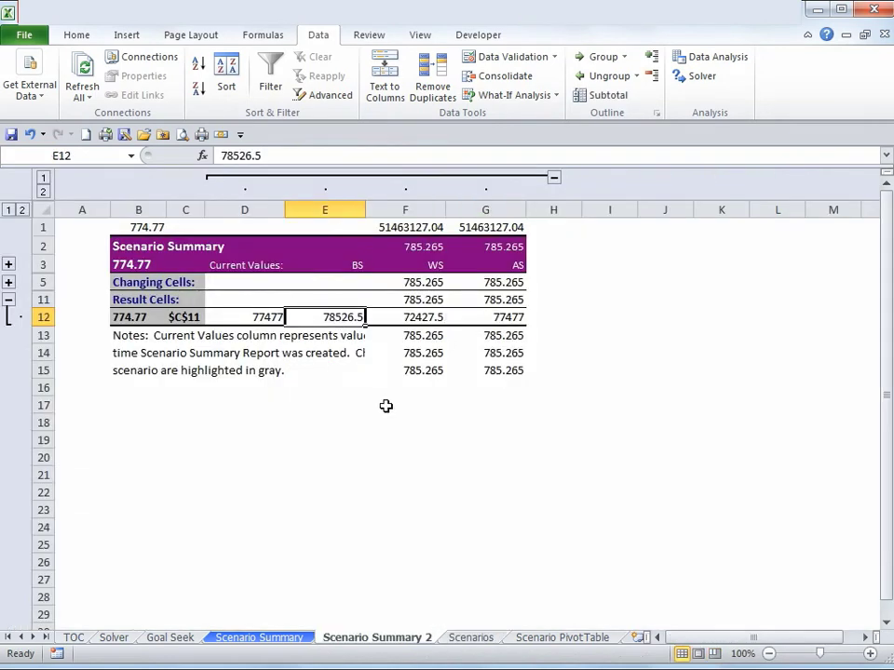
{"action": "left_click", "coordinate": [358, 263]}
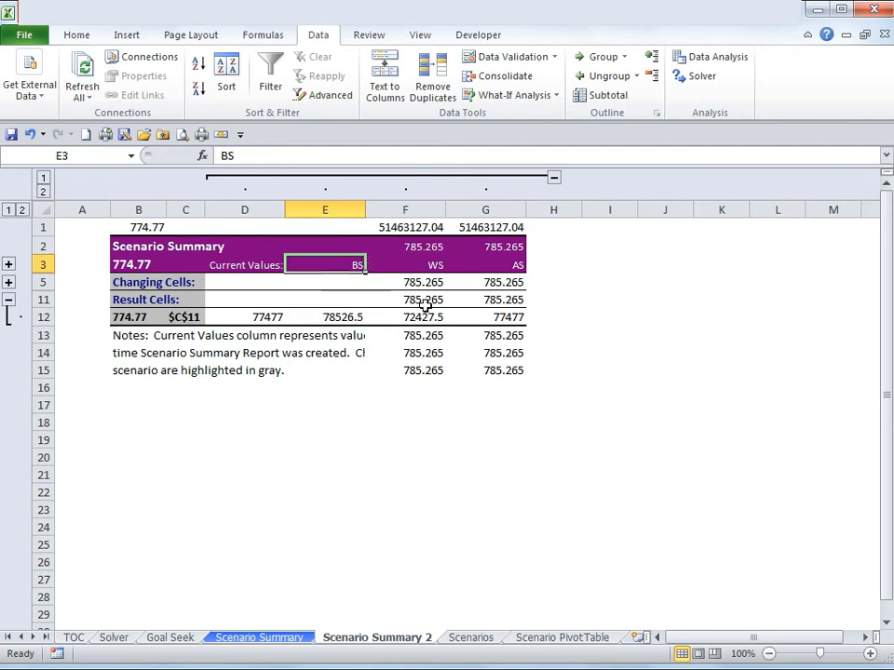
{"action": "left_click", "coordinate": [348, 319]}
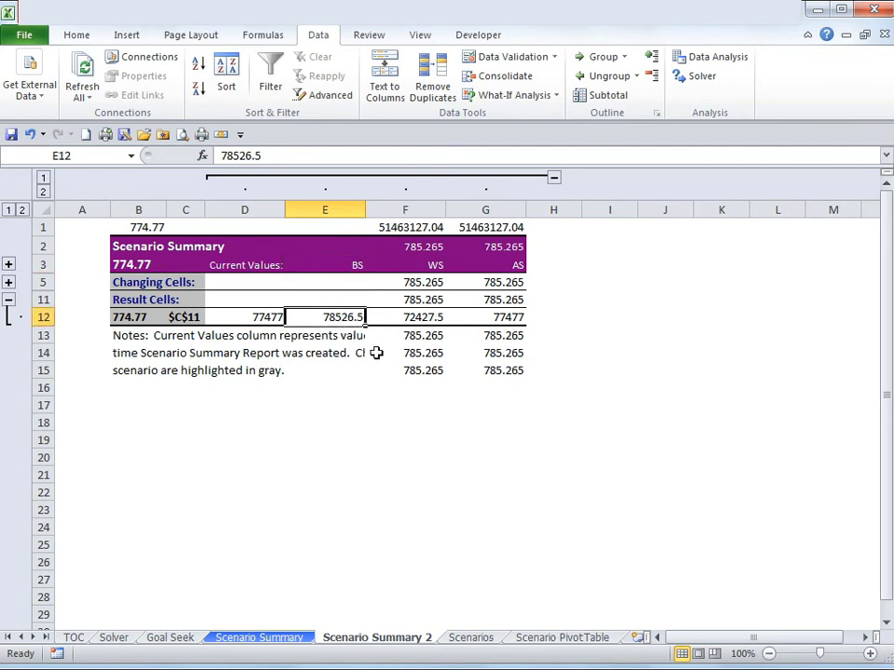